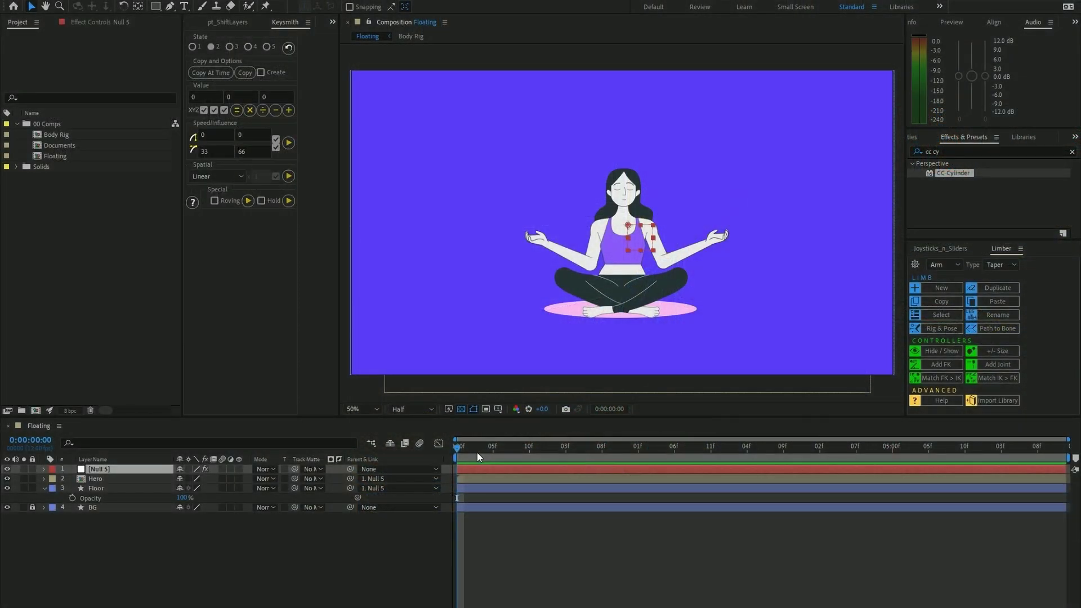
# Scrub the Floating animation to 0:00:01:02 and toggle the title/action-safe guides on and off.
pyautogui.moveTo(474, 448); pyautogui.dragTo(558, 427)
pyautogui.press("'")
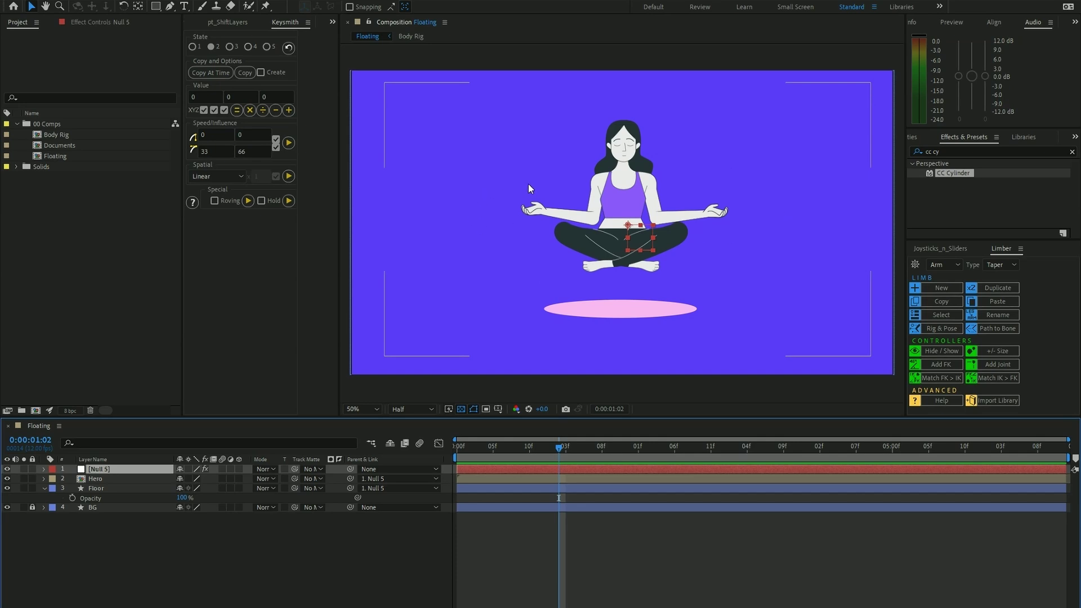
pyautogui.press("'")
# Create a new composition with its width set to 1920*2 px, keeping the other settings.
pyautogui.rightClick(81, 248)
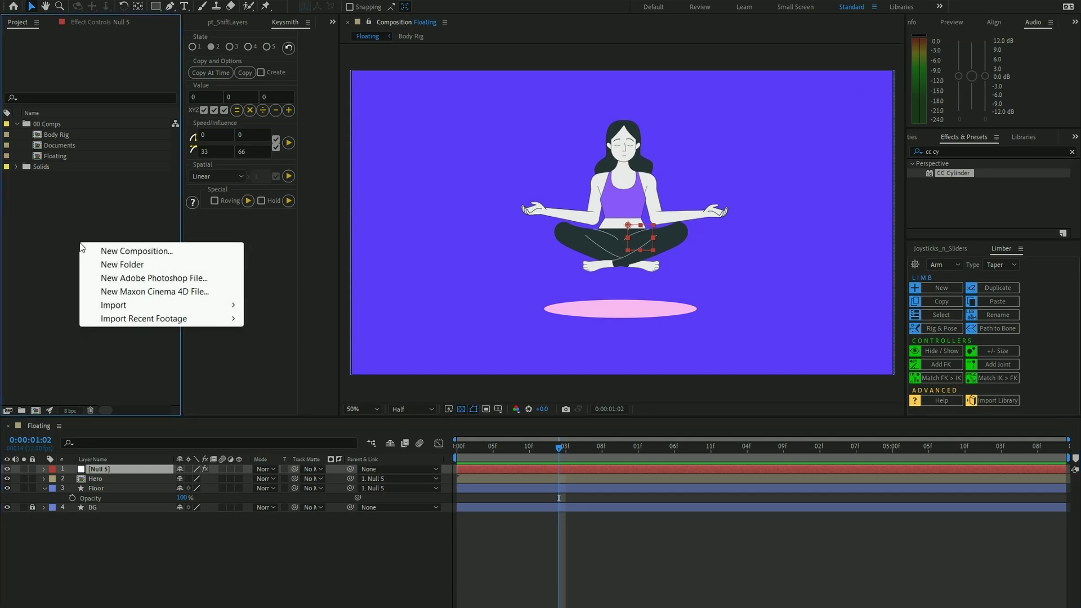
pyautogui.click(117, 248)
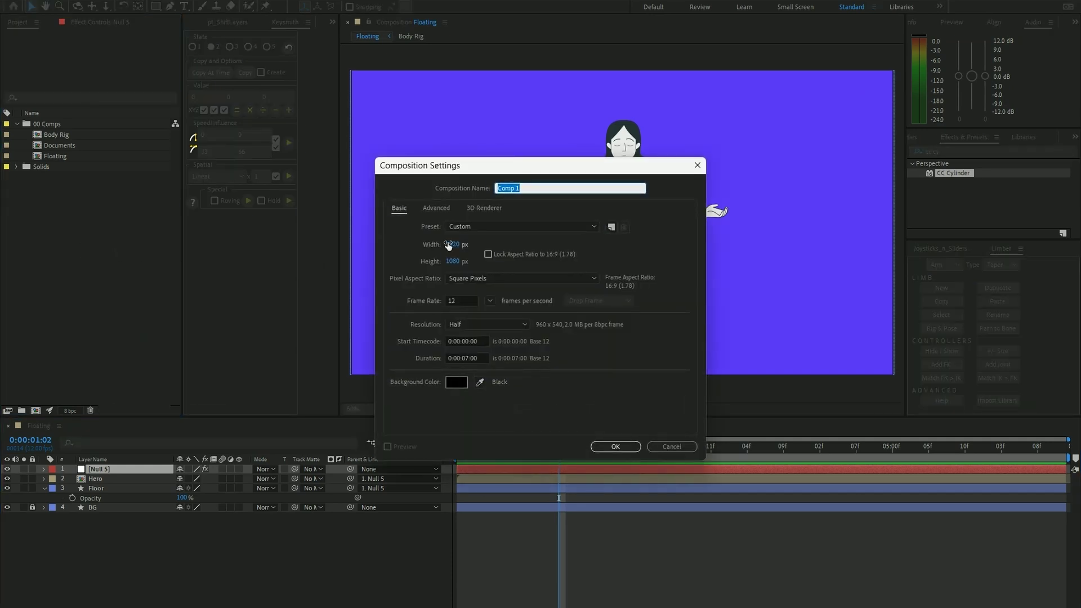
pyautogui.click(449, 244)
pyautogui.click(468, 241)
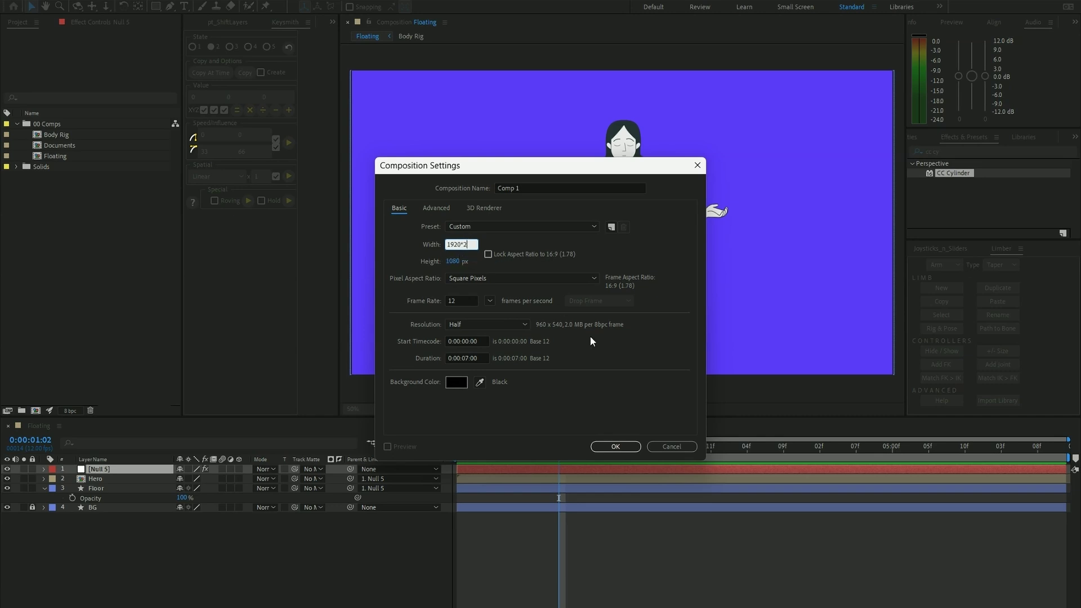
pyautogui.click(620, 446)
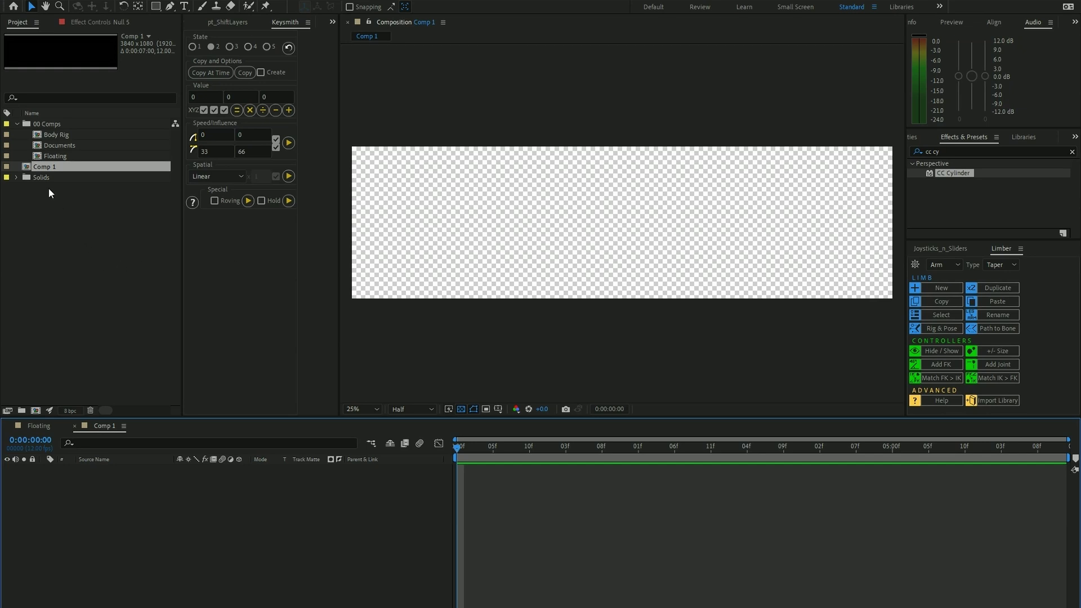
# Open the Documents composition to view its layout, and delete the empty Comp 1 from the project.
pyautogui.click(72, 145)
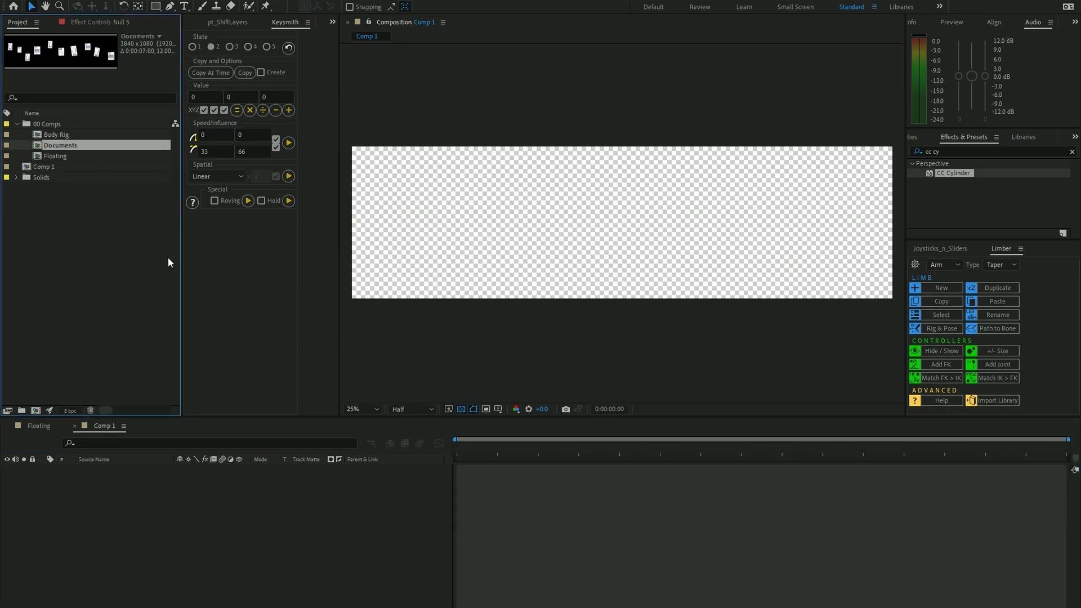
pyautogui.click(470, 339)
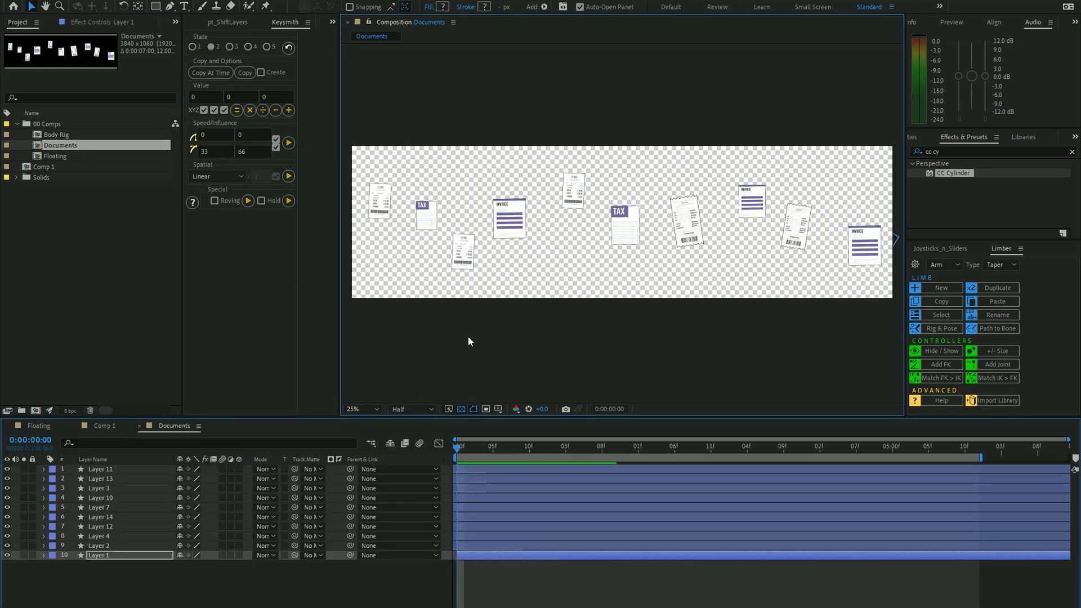
pyautogui.click(50, 169)
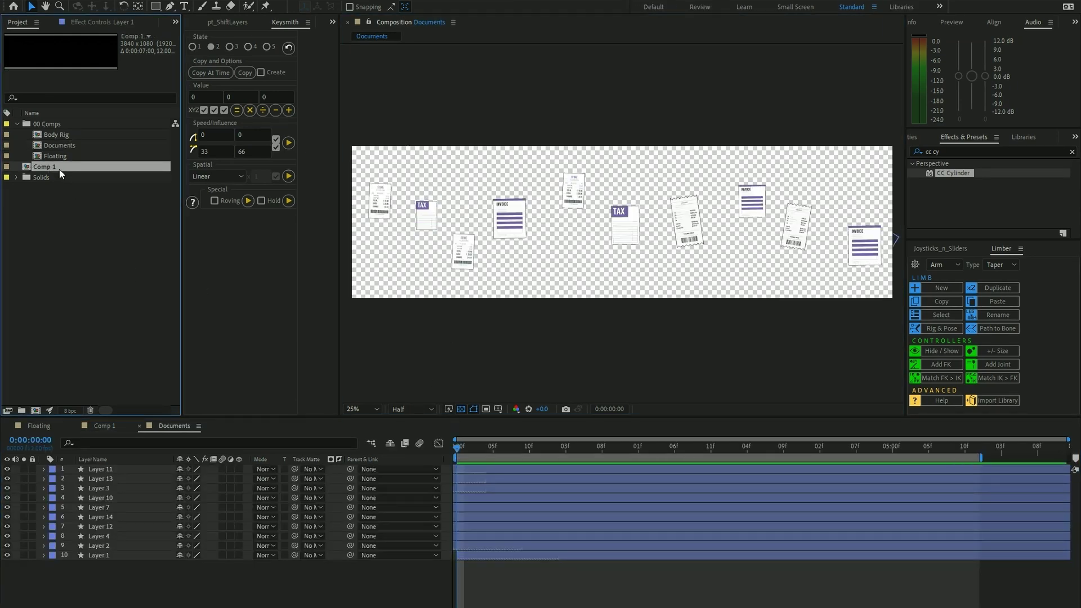
pyautogui.press('Delete')
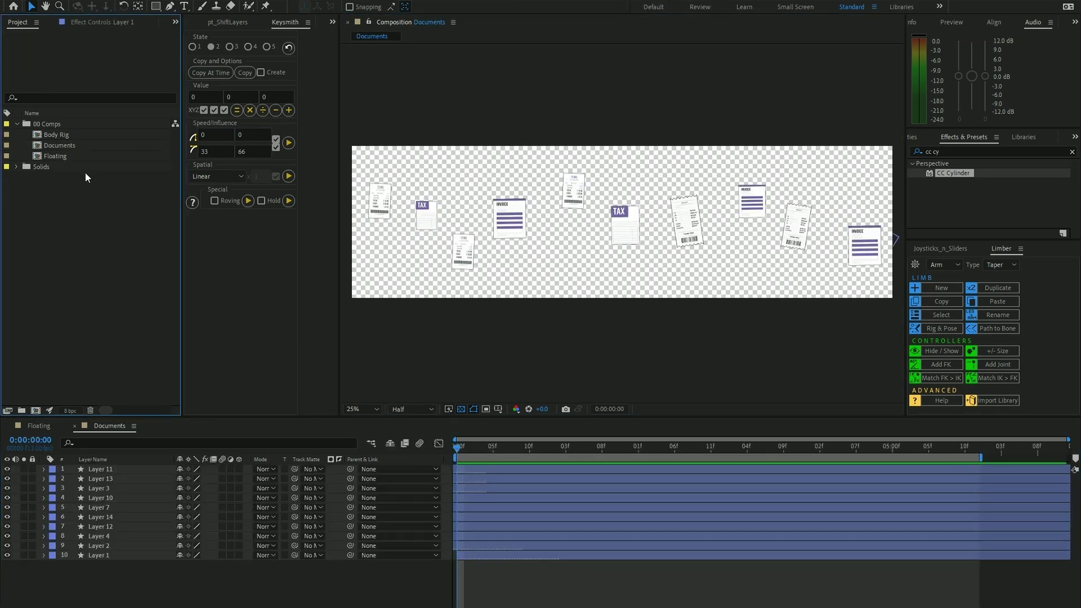
# Return to the Floating composition and add the Documents composition as a layer between Null 5 and Hero.
pyautogui.click(42, 426)
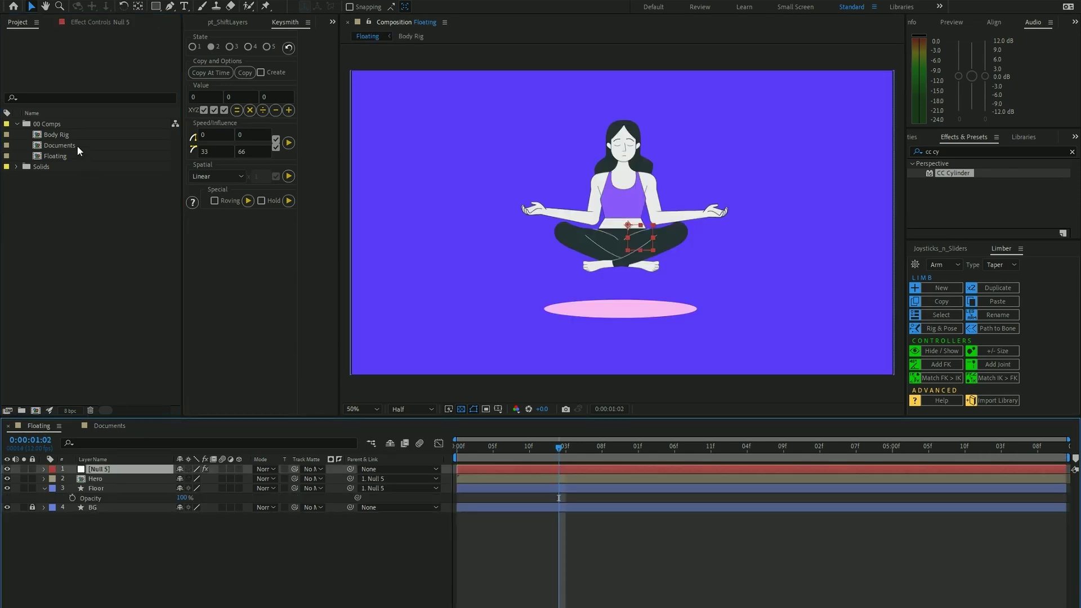
pyautogui.click(90, 145)
pyautogui.moveTo(107, 144); pyautogui.dragTo(140, 476)
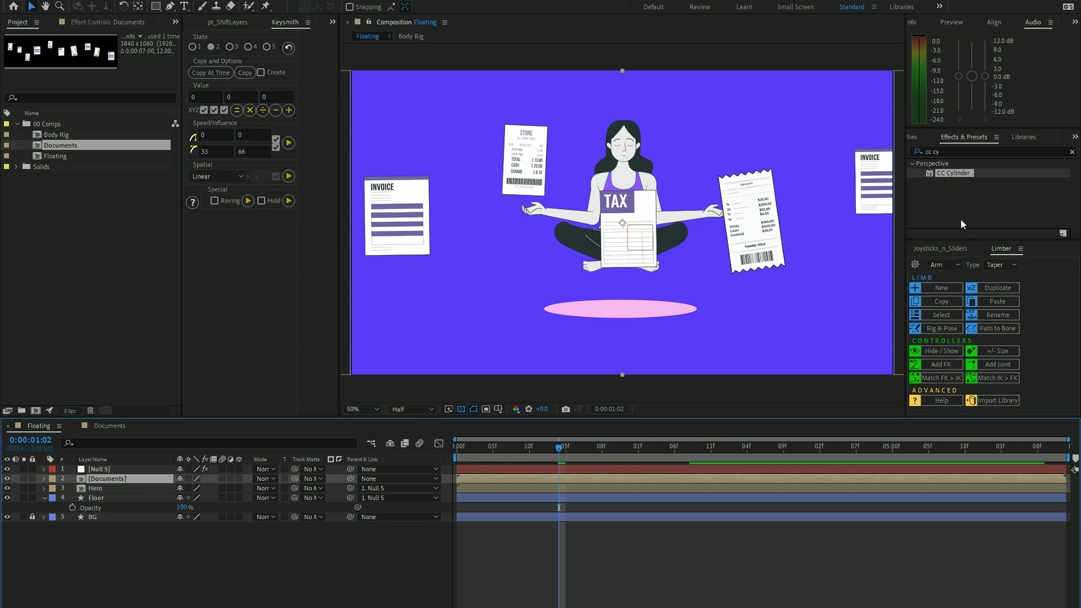
# Find the CC Cylinder effect by searching for "cc cy" and apply it to the Documents layer.
pyautogui.click(1072, 151)
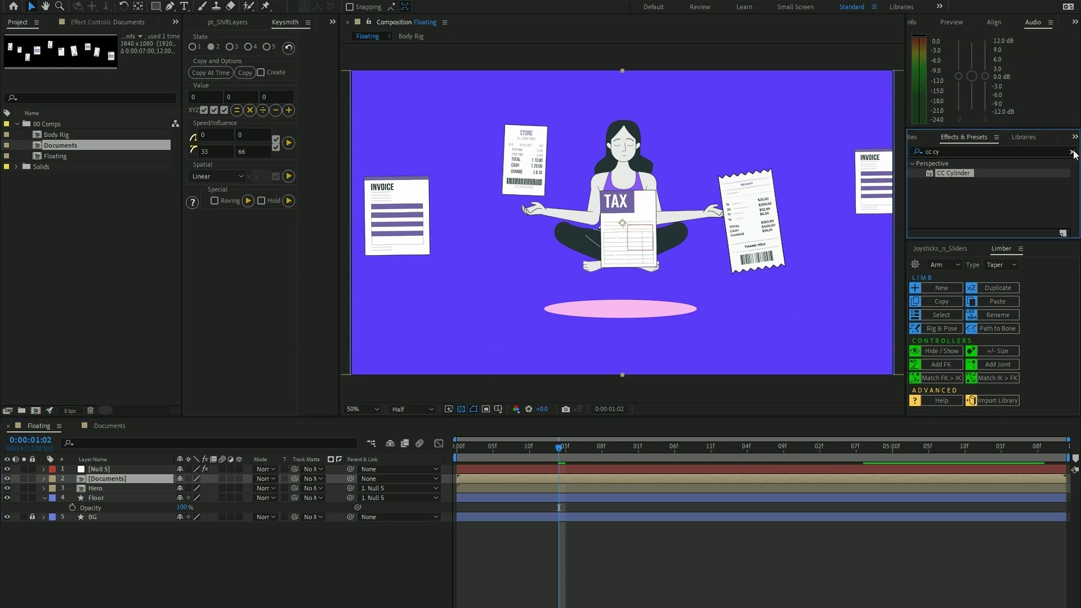
pyautogui.click(1030, 153)
pyautogui.write('cc cy')
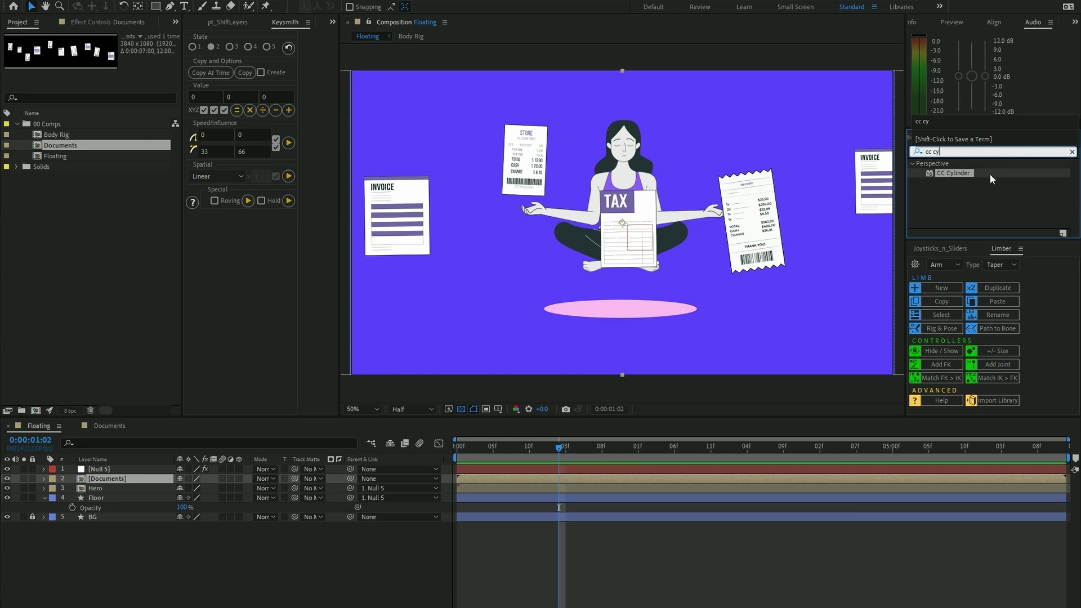
pyautogui.moveTo(990, 174); pyautogui.dragTo(154, 479)
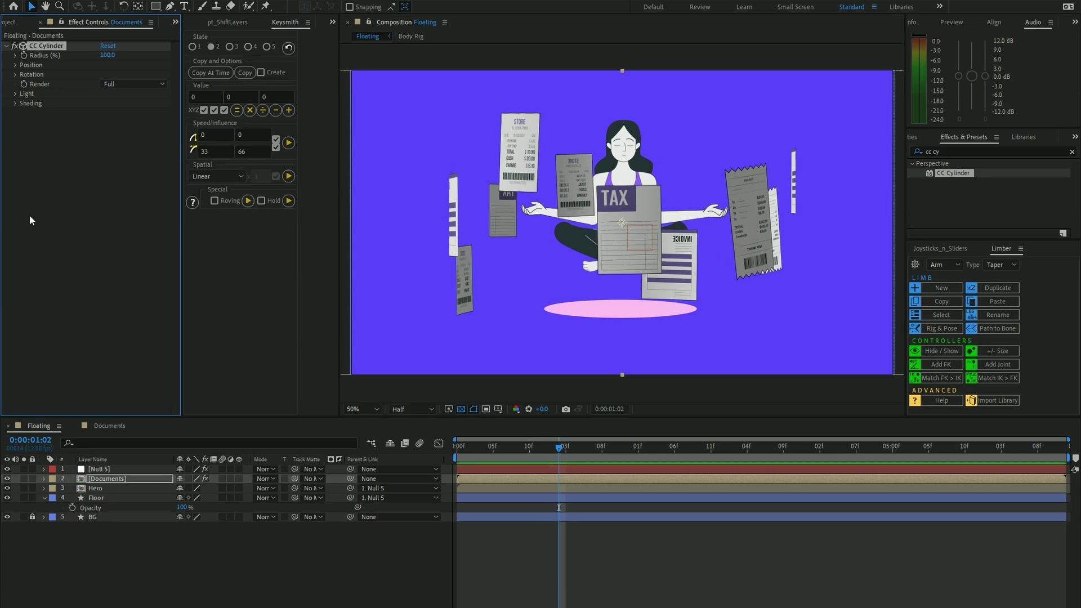
# Scale the Documents layer down to 74%.
pyautogui.click(108, 480)
pyautogui.press('s')
pyautogui.moveTo(193, 489); pyautogui.dragTo(180, 488)
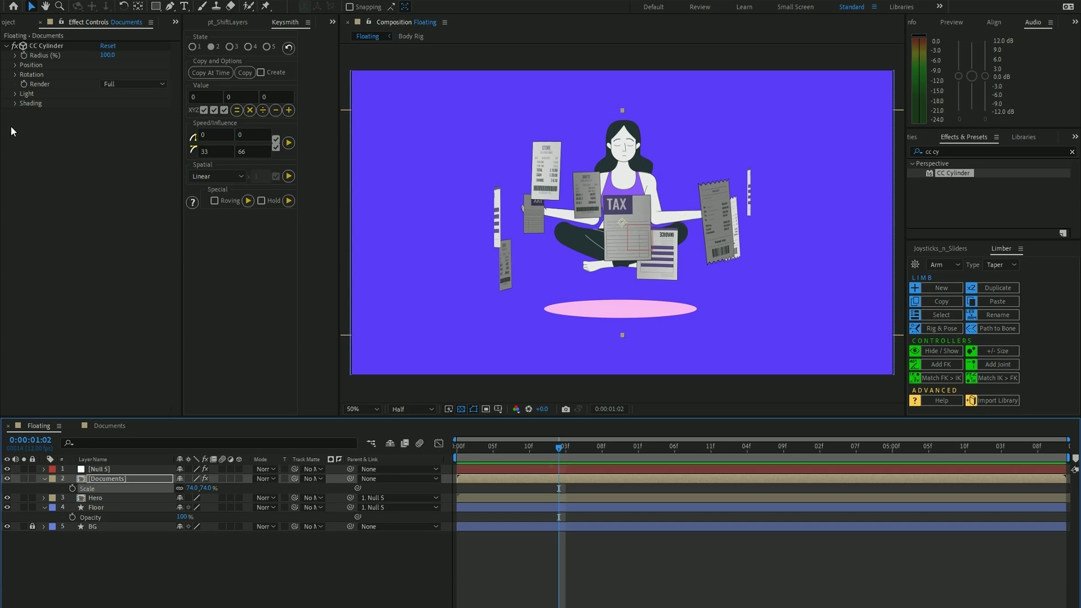
# Set the CC Cylinder shading on the Documents layer to Ambient 100 and Diffuse 0.
pyautogui.click(15, 106)
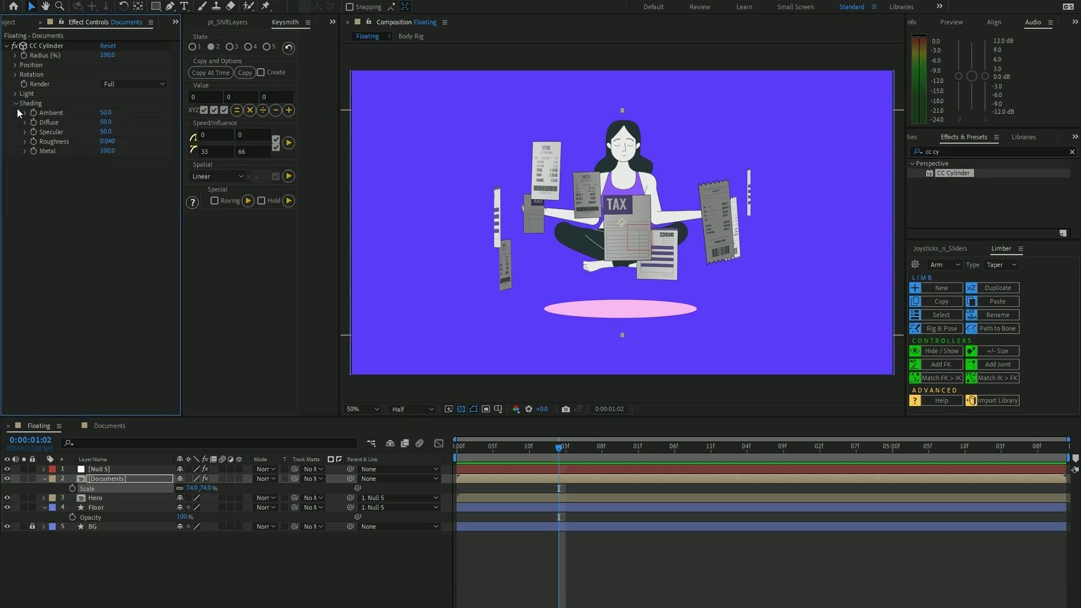
pyautogui.click(106, 112)
pyautogui.press('Return')
pyautogui.click(107, 122)
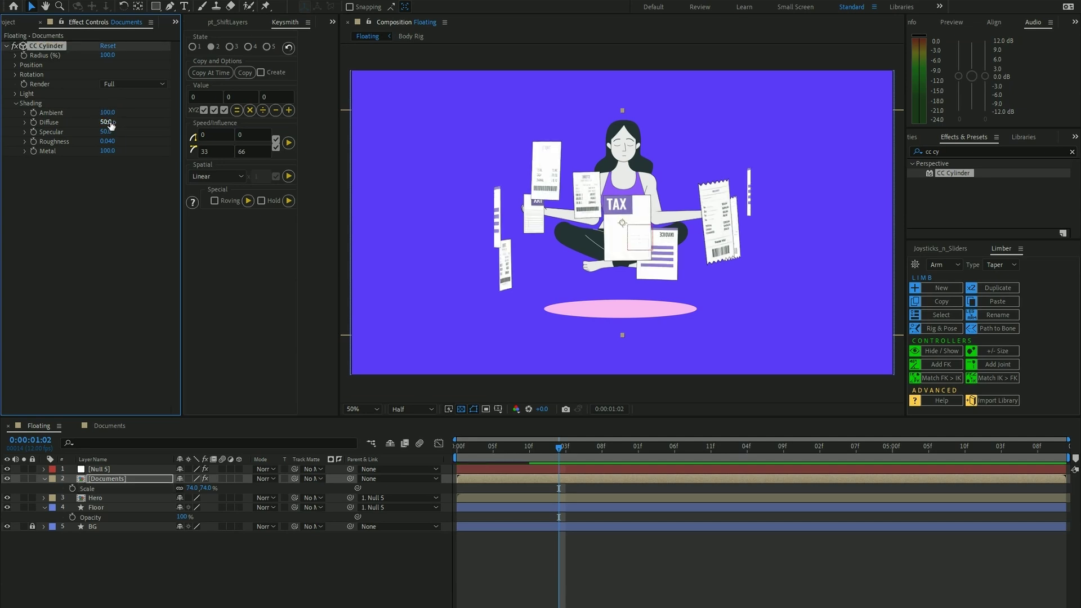
pyautogui.write('0')
pyautogui.press('Return')
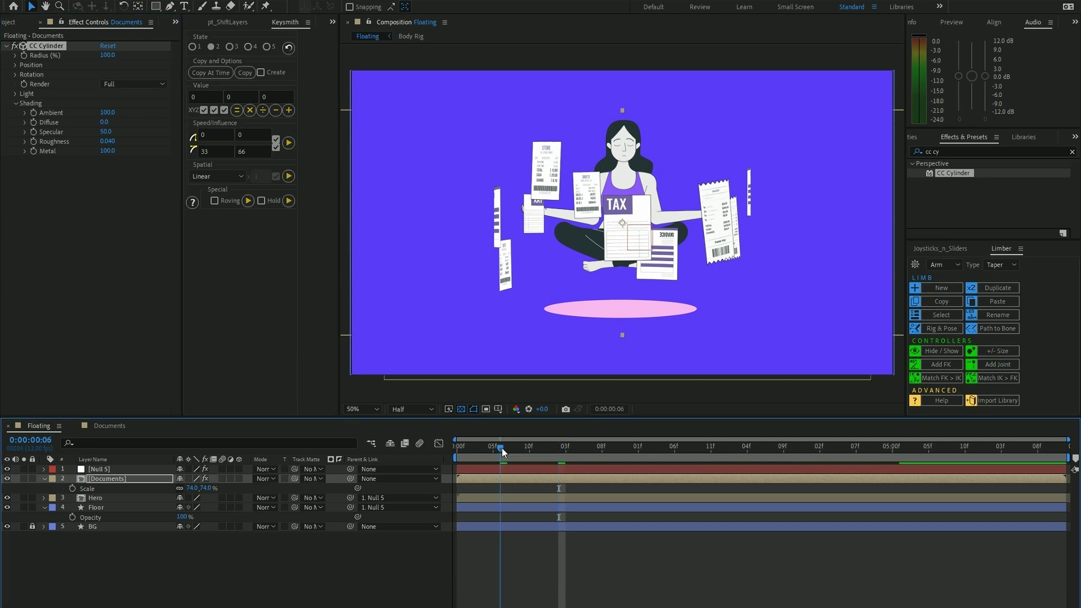
# At 0:00:00:00, tilt the cylinder to Rotation X -2° and Rotation Z -5°, and keyframe Rotation Y at 0°.
pyautogui.click(451, 447)
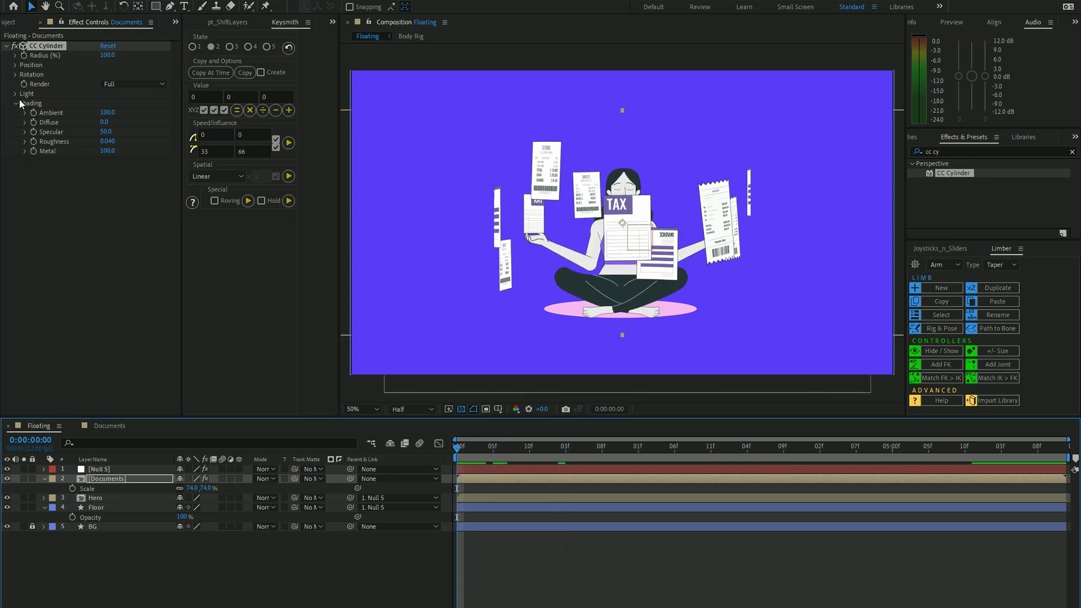
pyautogui.click(16, 75)
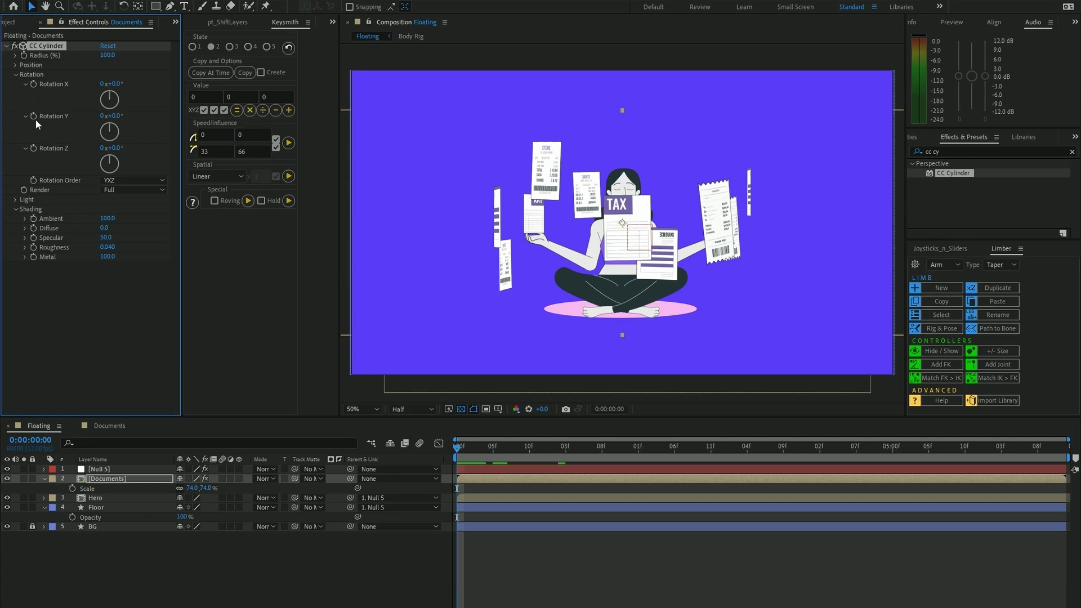
pyautogui.moveTo(118, 119); pyautogui.dragTo(160, 121)
pyautogui.hotkey('ctrl', 'z')
pyautogui.moveTo(115, 85); pyautogui.dragTo(113, 84)
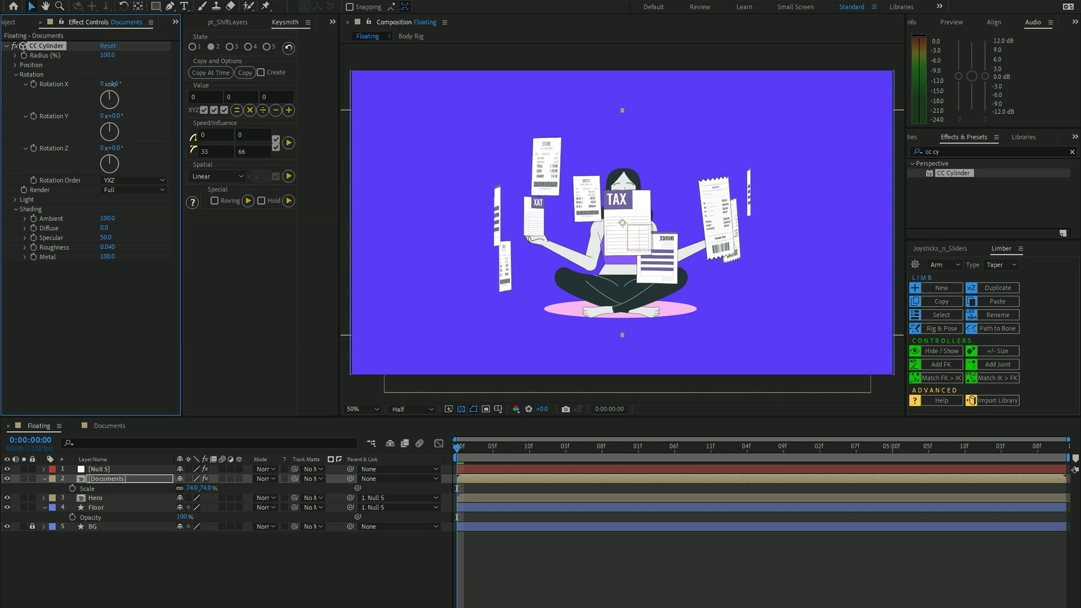
pyautogui.moveTo(119, 148); pyautogui.dragTo(112, 147)
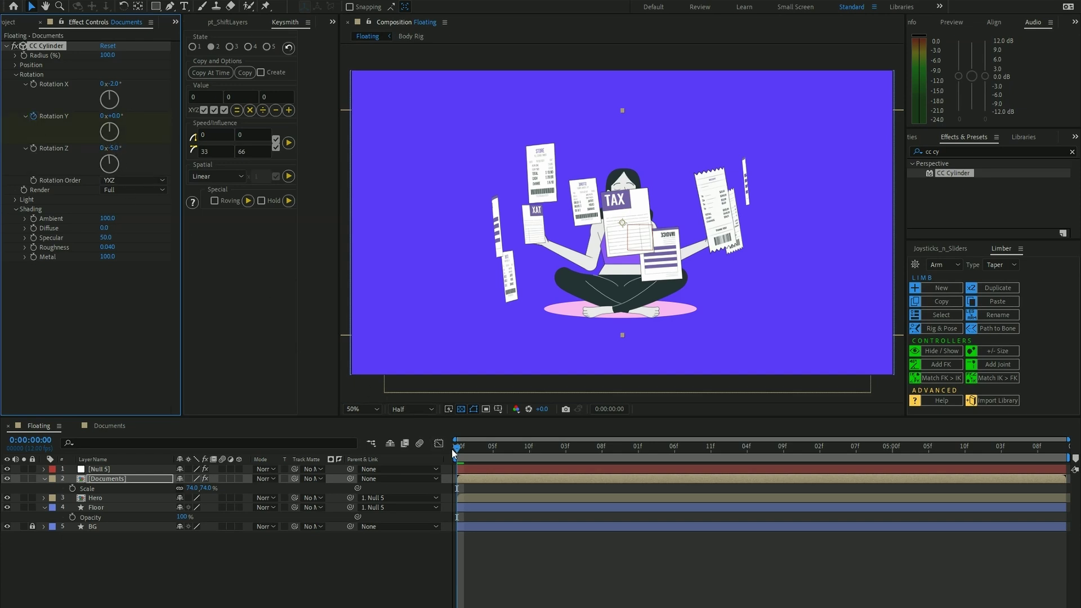
# At 0:00:06:11, set the cylinder's Rotation Y to 360° for one full turn.
pyautogui.click(951, 451)
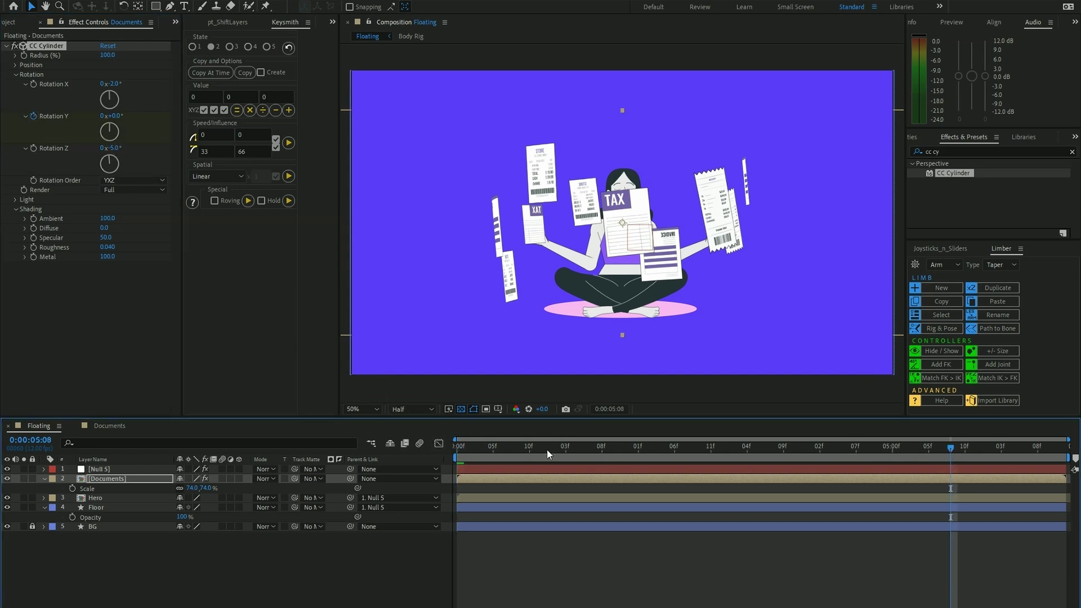
pyautogui.moveTo(997, 448); pyautogui.dragTo(1060, 447)
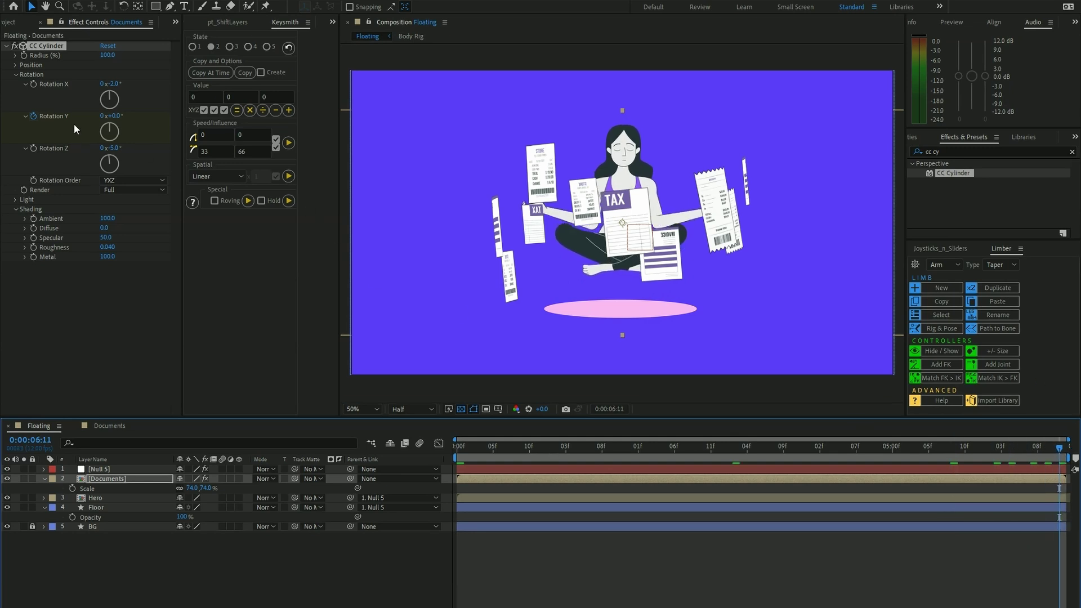
pyautogui.click(114, 116)
pyautogui.write('360')
pyautogui.press('Return')
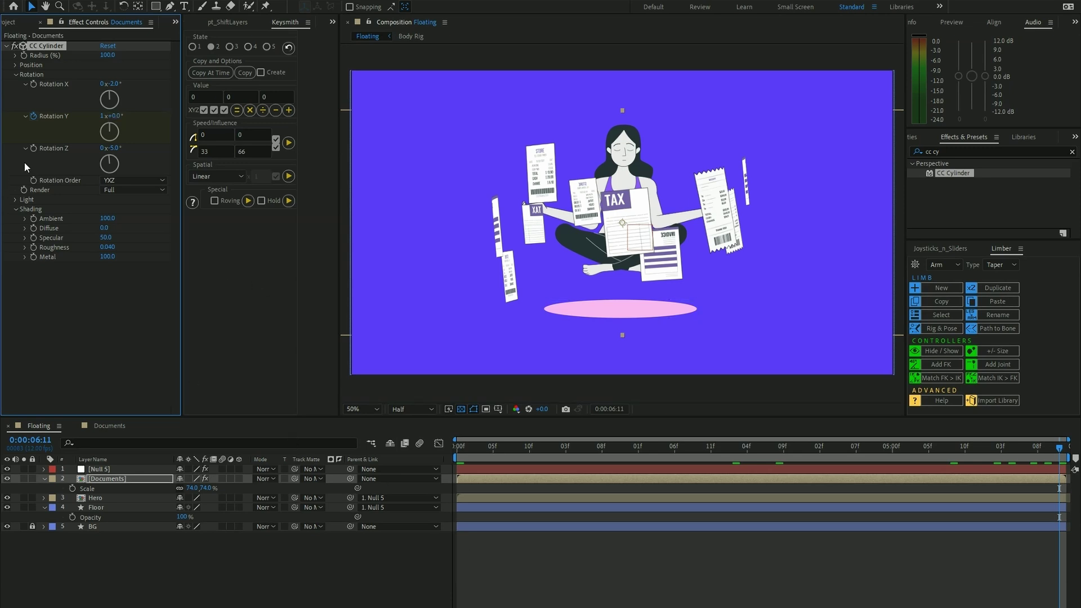
# Reveal the Documents layer's Rotation Y keyframes, preview the spinning documents, and return to the first frame.
pyautogui.click(583, 477)
pyautogui.press('u')
pyautogui.click(566, 446)
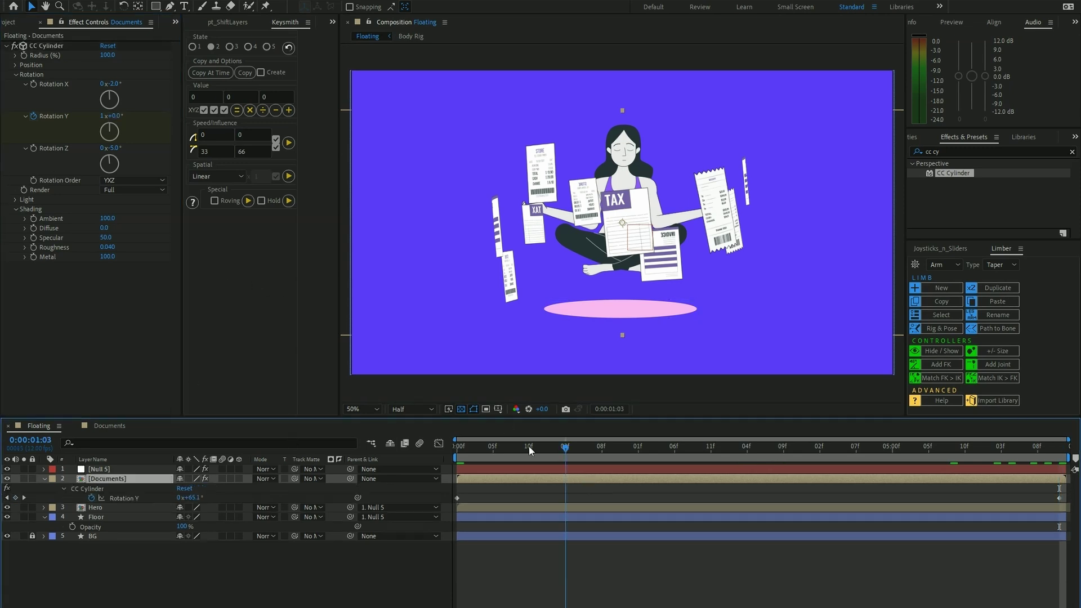
pyautogui.moveTo(529, 446); pyautogui.dragTo(450, 445)
pyautogui.press('space')
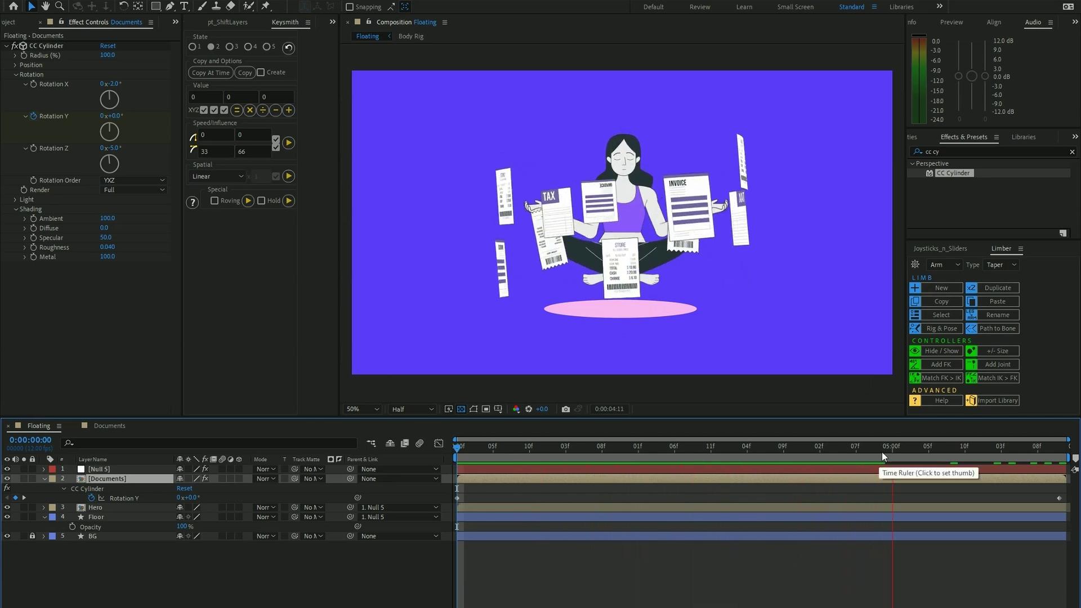
pyautogui.moveTo(880, 452); pyautogui.dragTo(519, 449)
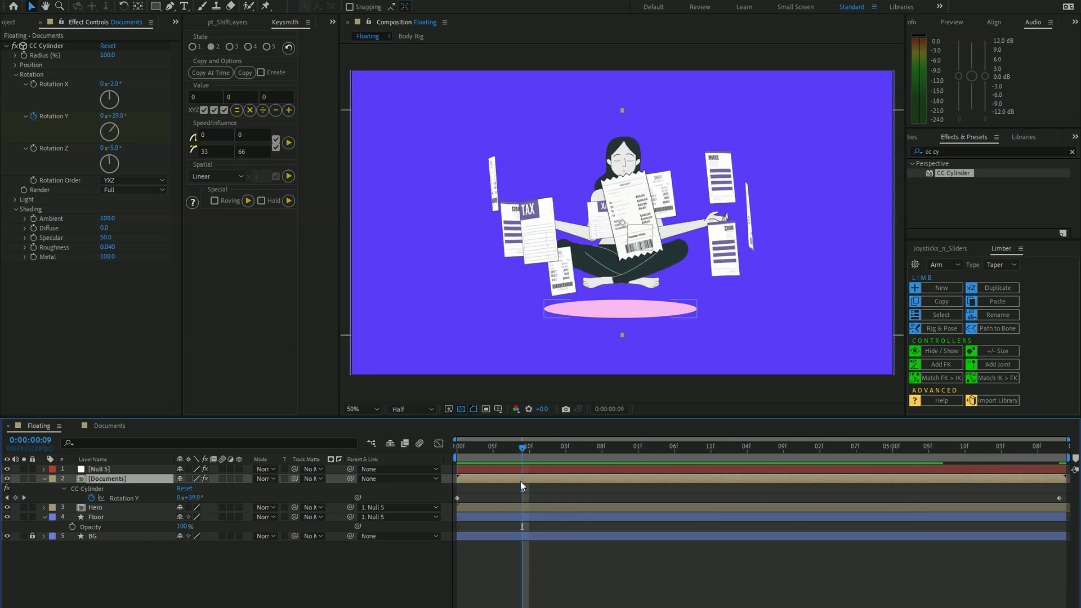
pyautogui.moveTo(502, 451); pyautogui.dragTo(449, 445)
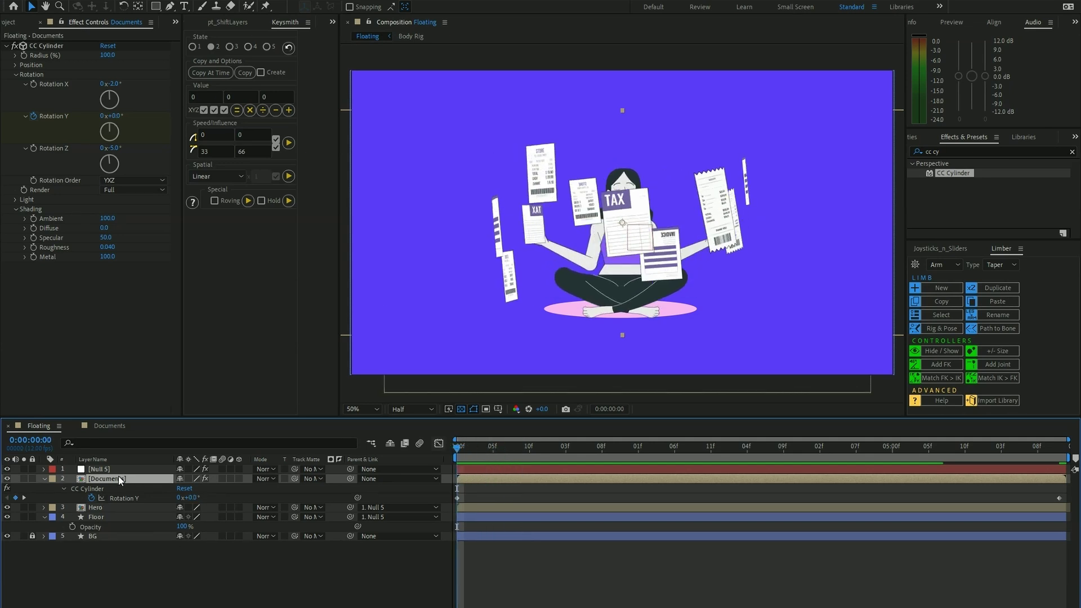
# Duplicate the Documents layer and move the lower copy beneath the Floor layer.
pyautogui.hotkey('ctrl', 'd')
pyautogui.click(134, 488)
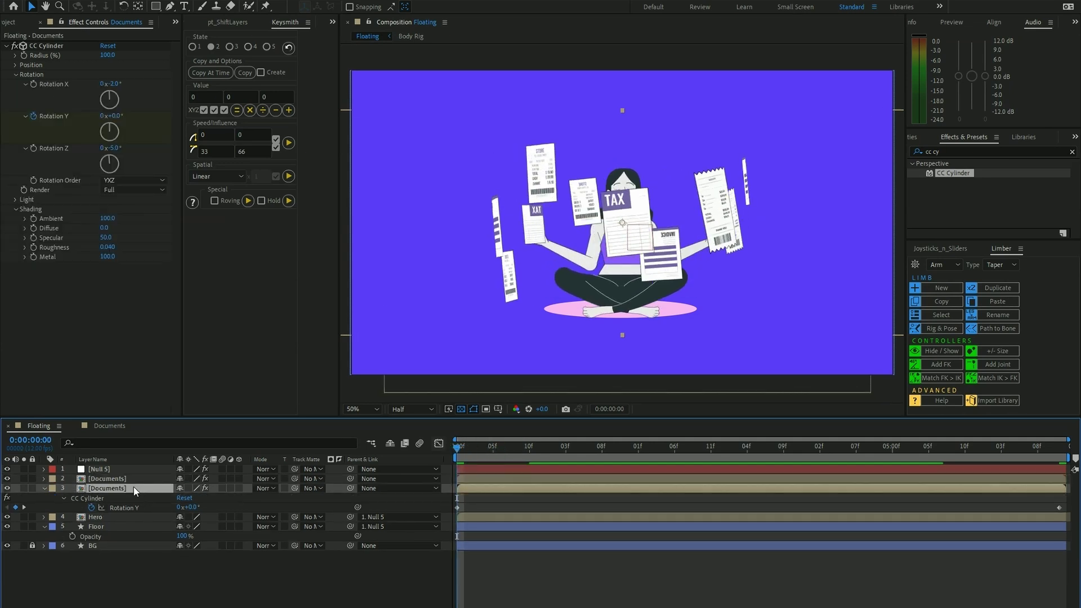
pyautogui.moveTo(142, 489); pyautogui.dragTo(141, 535)
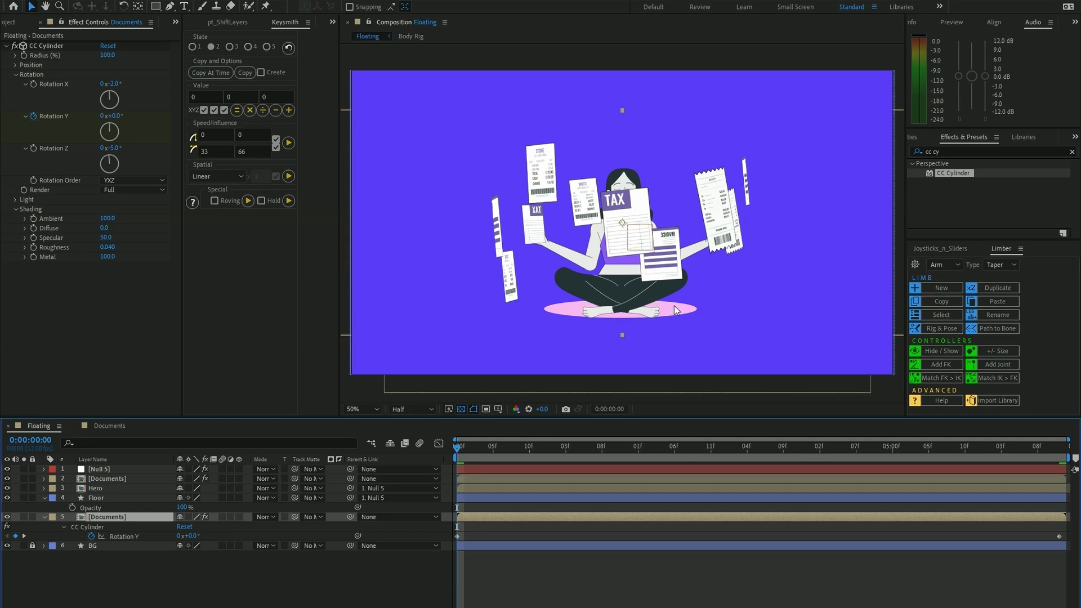
# Set CC Cylinder's Render option to Outside on the Documents layer above Hero.
pyautogui.click(133, 479)
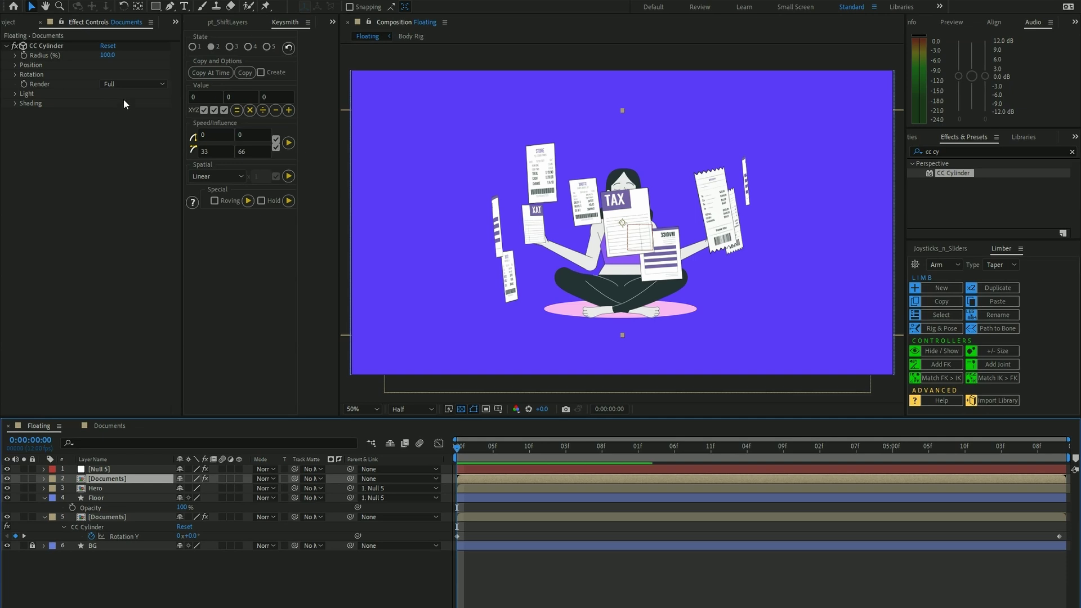
pyautogui.click(148, 83)
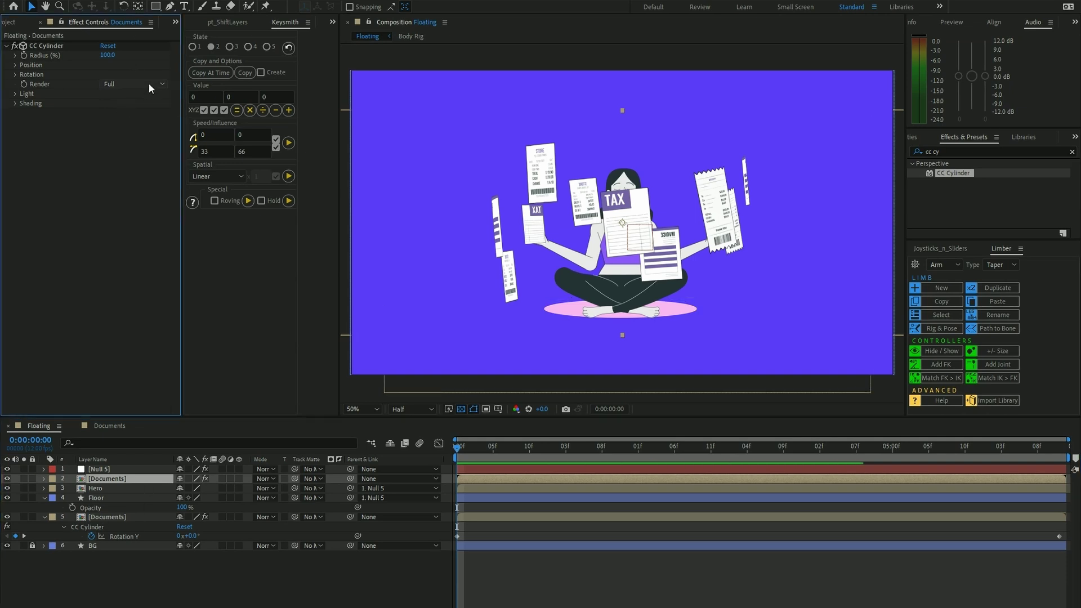
pyautogui.click(146, 108)
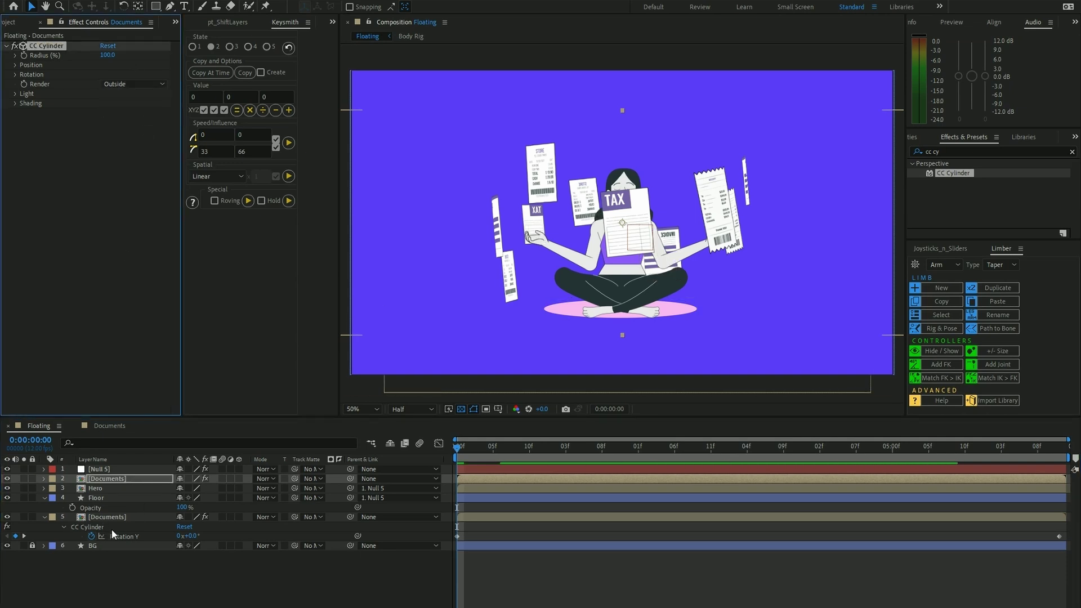
# Set CC Cylinder's Render option to Inside on the Documents layer below Floor and scrub through the animation to check the layering.
pyautogui.click(121, 518)
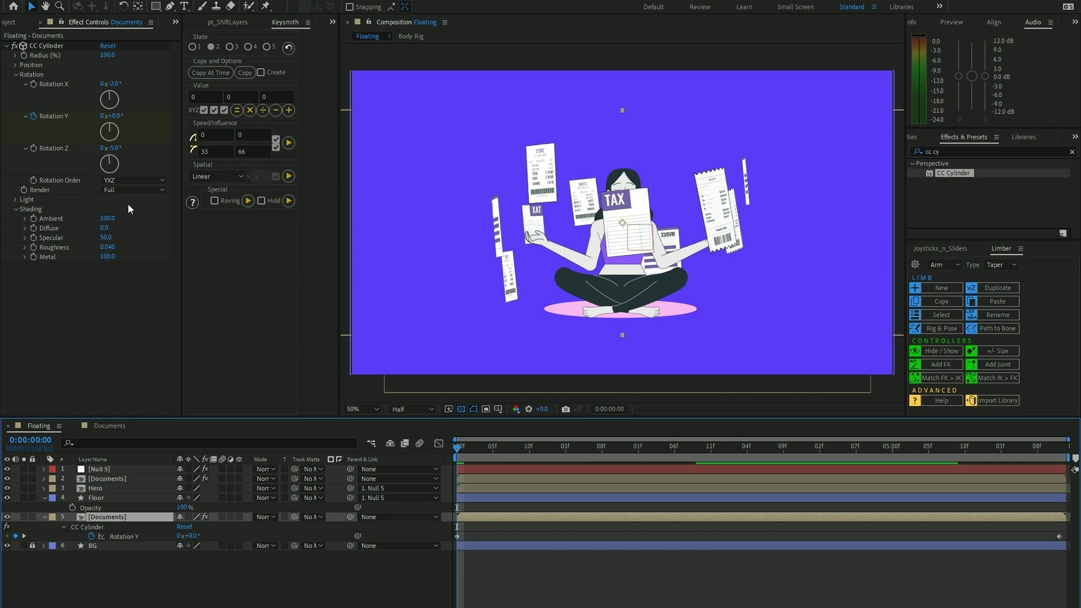
pyautogui.click(133, 230)
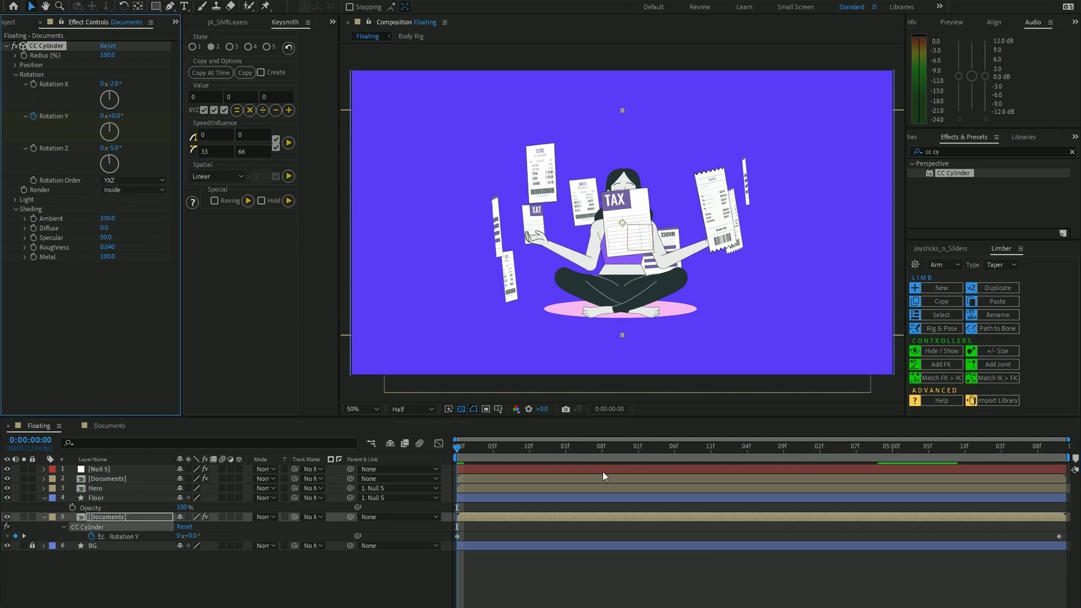
pyautogui.moveTo(473, 448); pyautogui.dragTo(974, 452)
pyautogui.moveTo(885, 458); pyautogui.dragTo(559, 449)
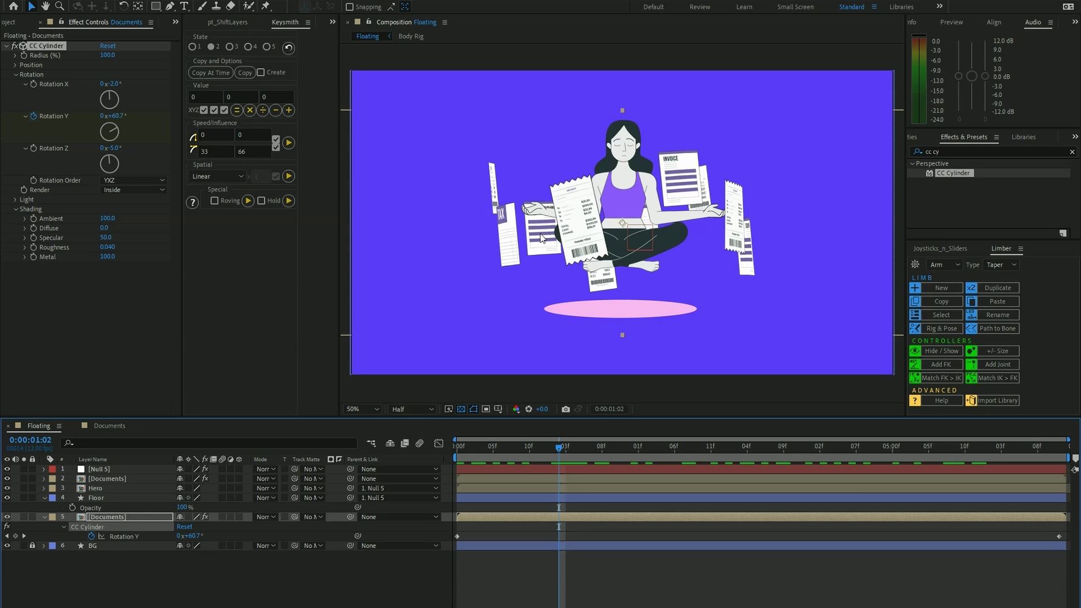
# Darken the rear Documents layer by setting CC Cylinder's Ambient shading to 65, and scrub back to the first frame.
pyautogui.click(115, 517)
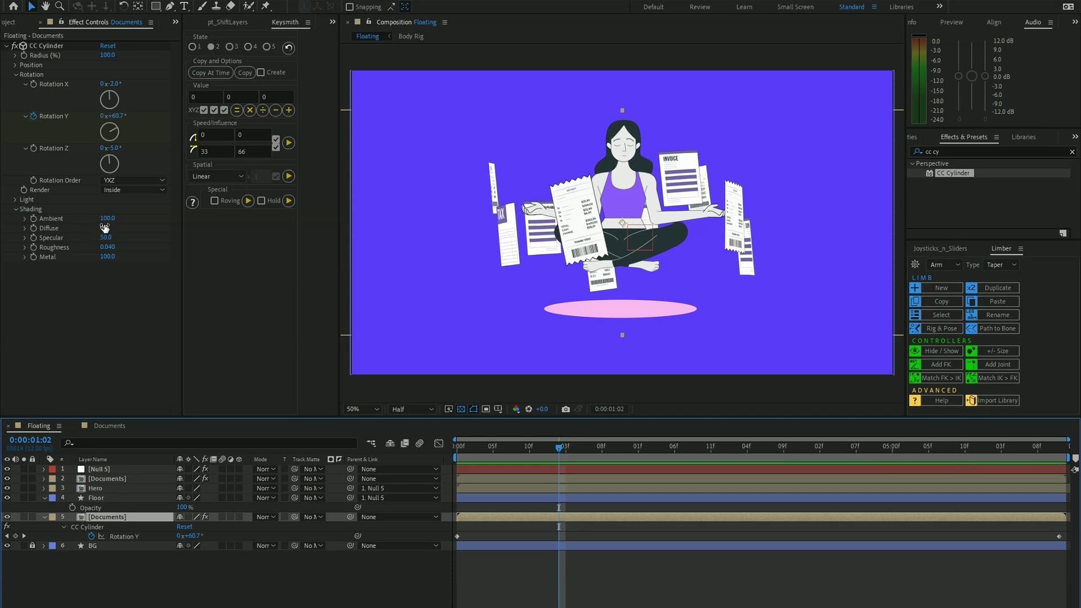
pyautogui.moveTo(109, 219); pyautogui.dragTo(98, 221)
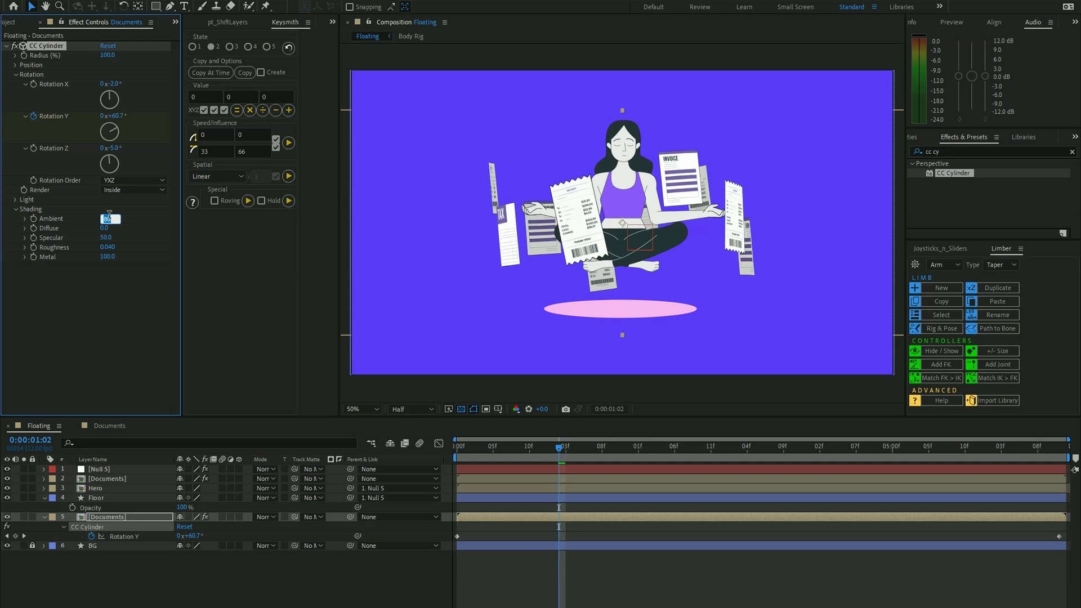
pyautogui.write('65')
pyautogui.press('Return')
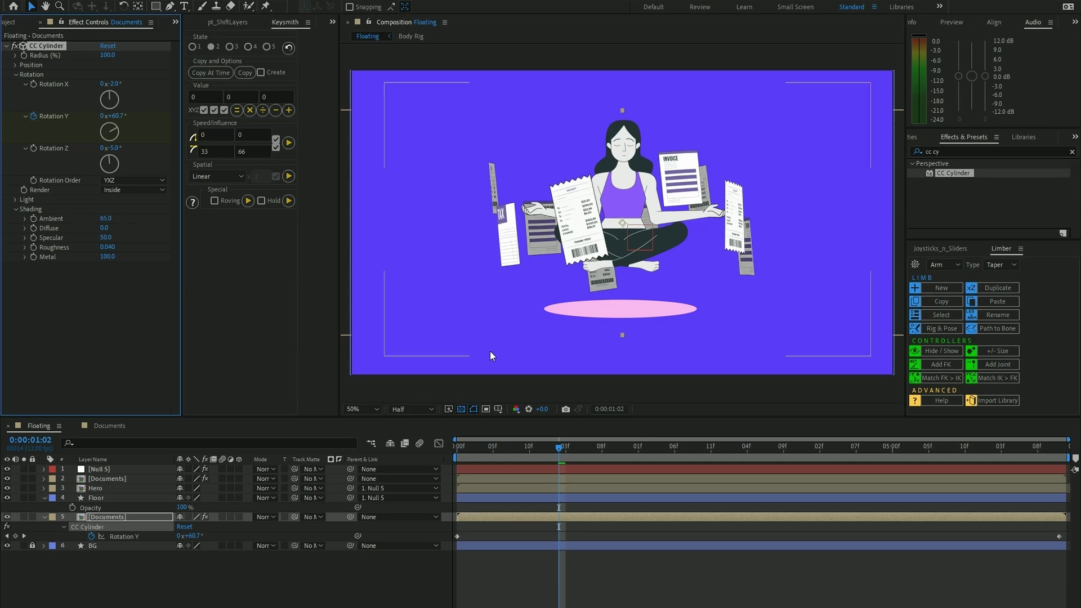
pyautogui.moveTo(555, 450); pyautogui.dragTo(454, 434)
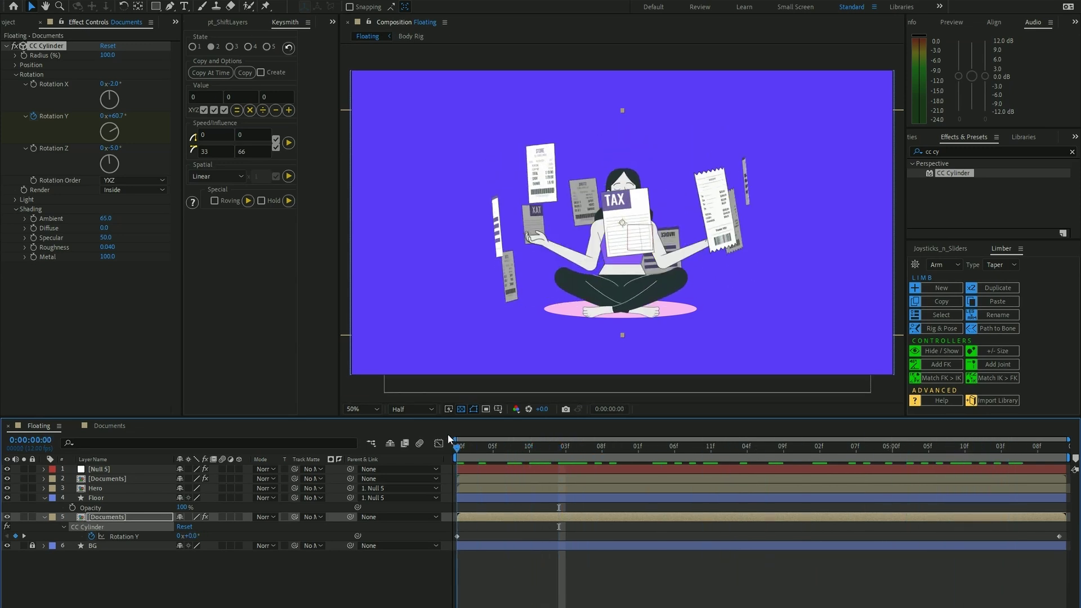
# Add a new null object to the Floating composition and place it above all other layers.
pyautogui.rightClick(181, 572)
pyautogui.moveTo(261, 432)
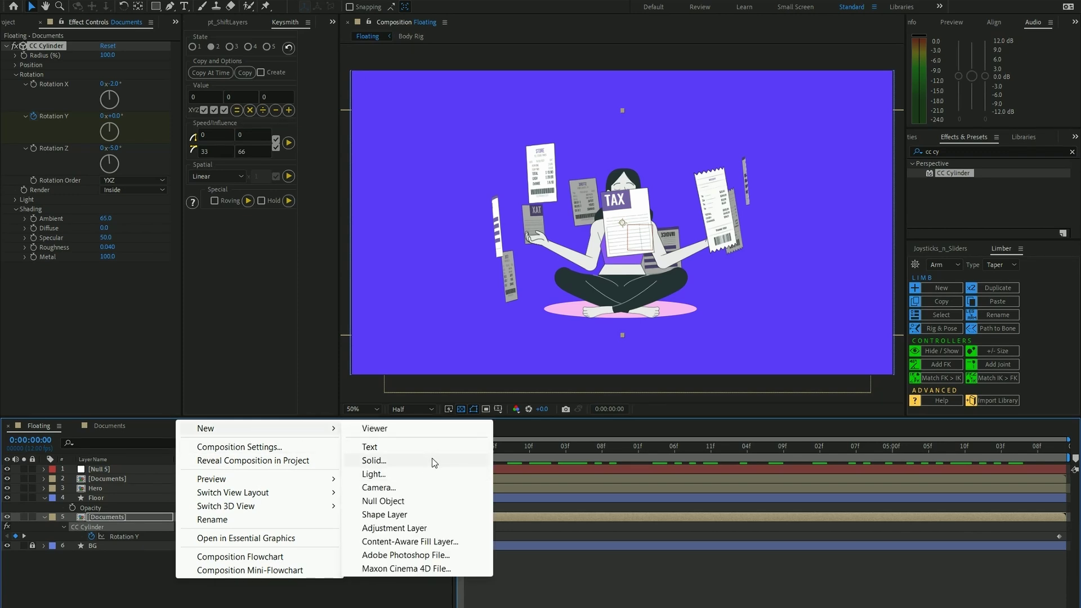
pyautogui.click(383, 502)
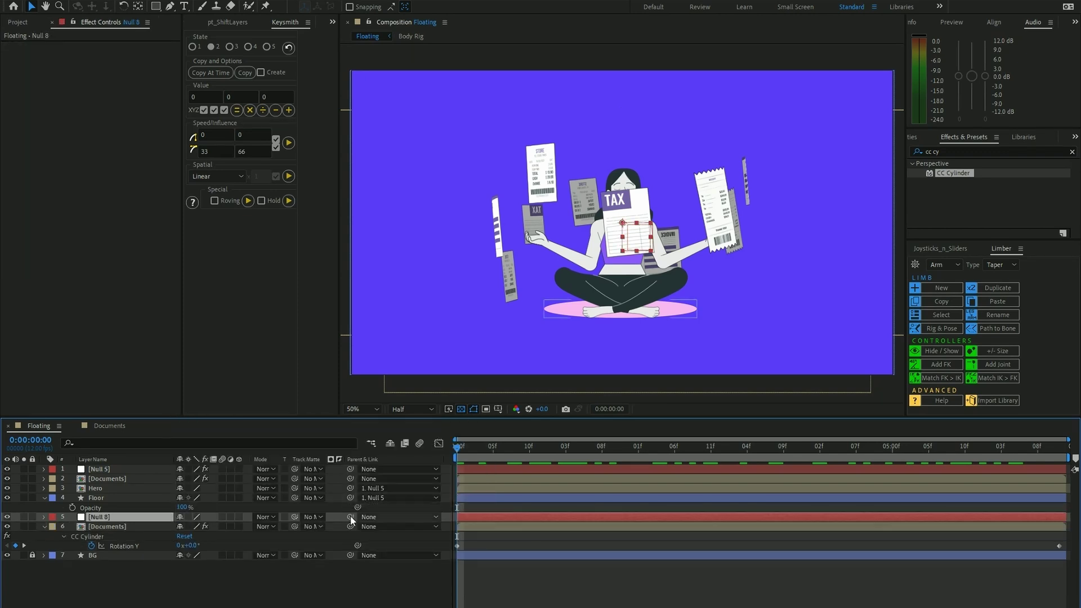
pyautogui.moveTo(168, 513); pyautogui.dragTo(167, 467)
# Parent both Documents layers to the new null at the top of the layer stack.
pyautogui.click(125, 525)
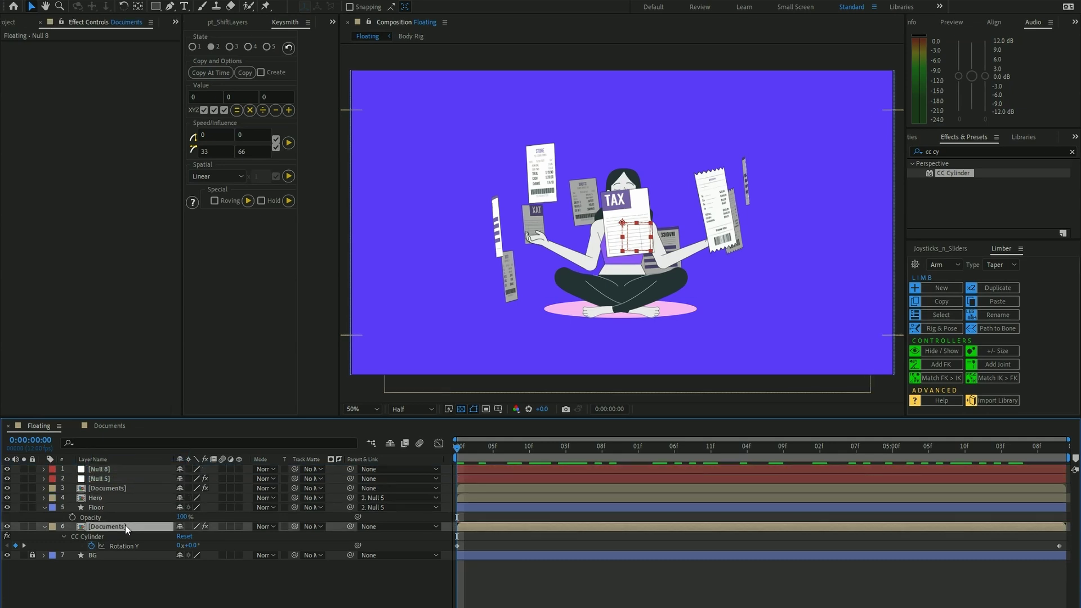
pyautogui.keyDown('ctrl'); pyautogui.click(134, 489); pyautogui.keyUp('ctrl')
pyautogui.moveTo(350, 488); pyautogui.dragTo(102, 471)
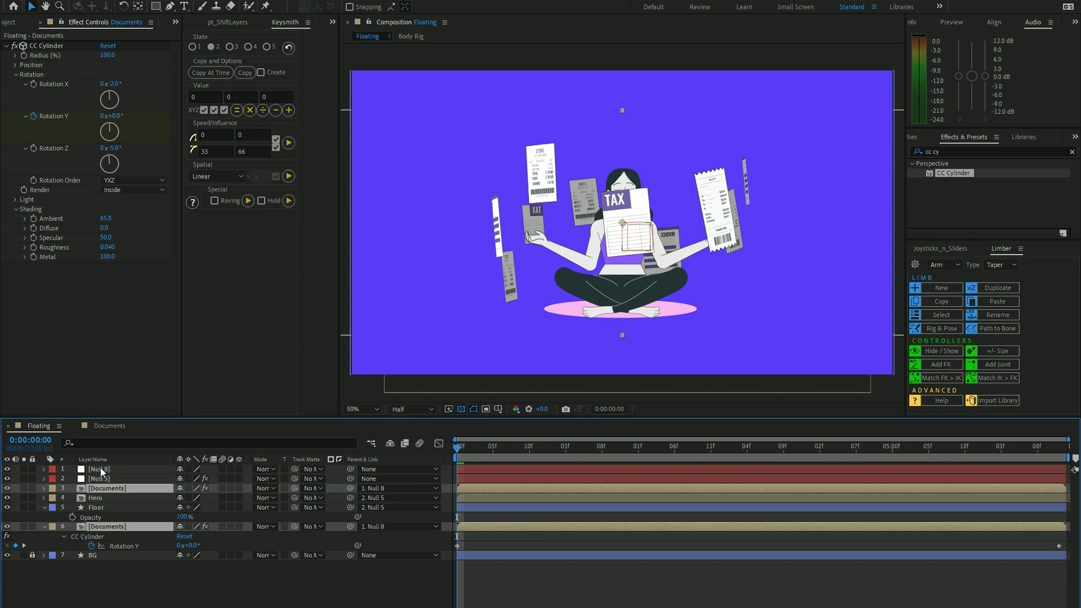
# Keyframe the new null's Position at 0:00:01:05, and at the first frame set its Y position to 1449.
pyautogui.moveTo(478, 449); pyautogui.dragTo(583, 451)
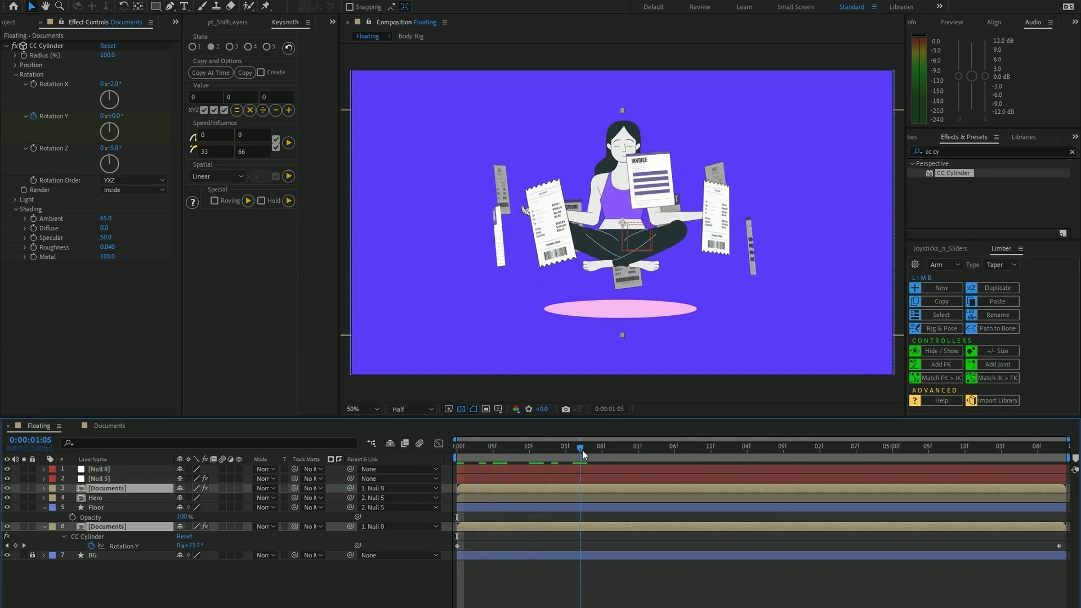
pyautogui.click(543, 471)
pyautogui.press('p')
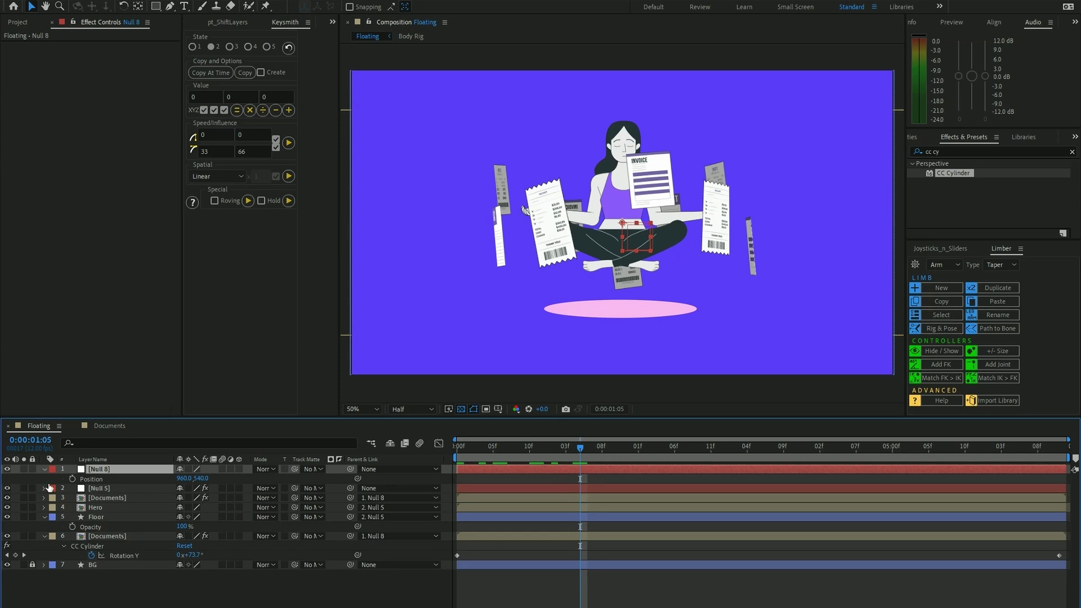
pyautogui.click(72, 479)
pyautogui.press('Home')
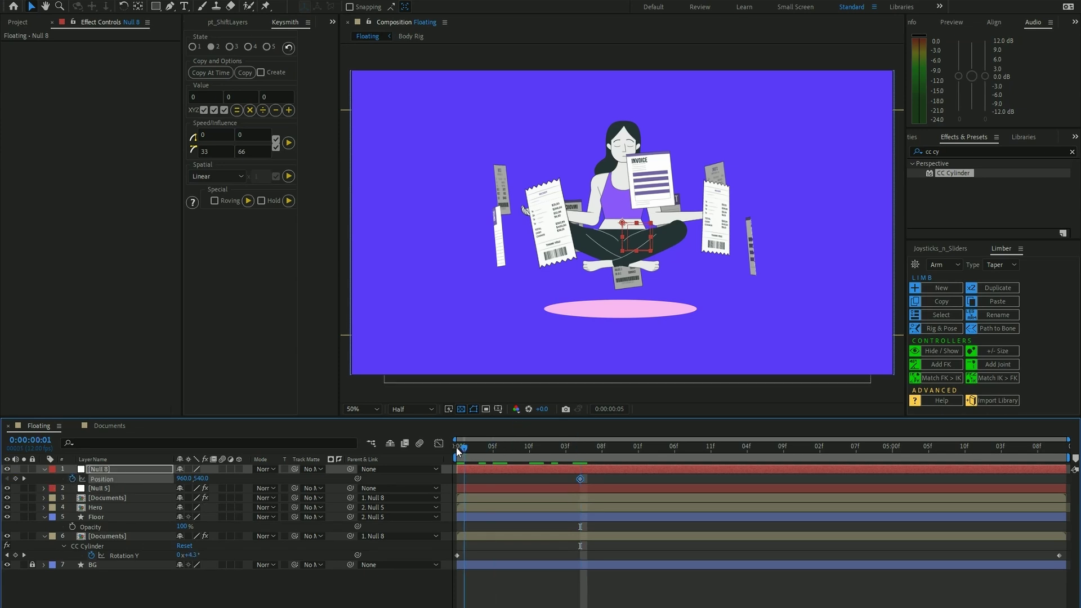
pyautogui.moveTo(218, 480); pyautogui.dragTo(724, 466)
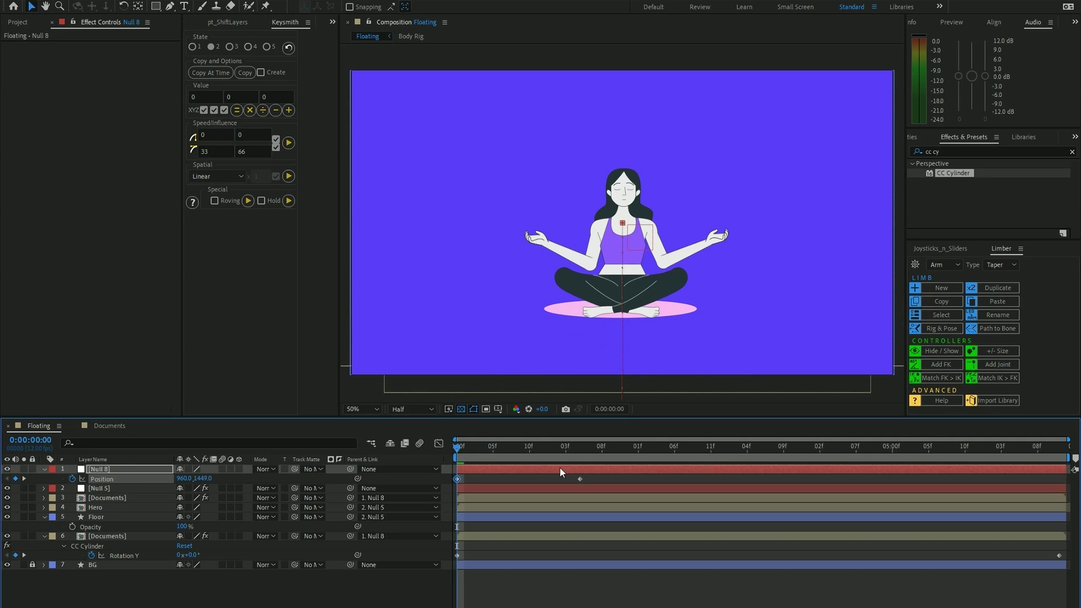
# Ease both of the null's Position keyframes with Keysmith influences of 33 and 66, and preview the animation.
pyautogui.moveTo(599, 477); pyautogui.dragTo(478, 480)
pyautogui.click(293, 143)
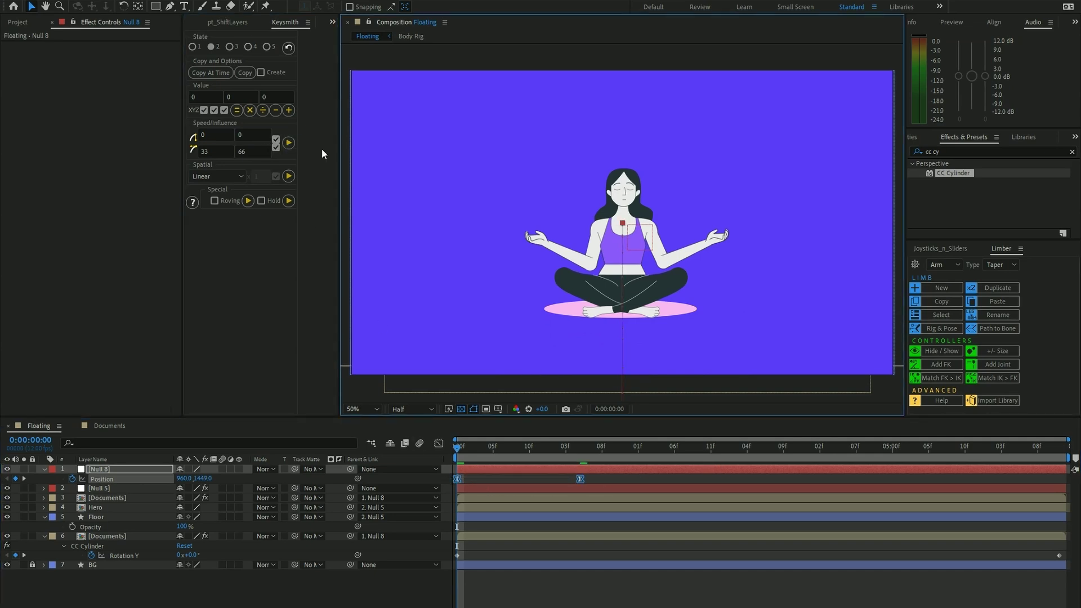
pyautogui.click(319, 605)
pyautogui.press('space')
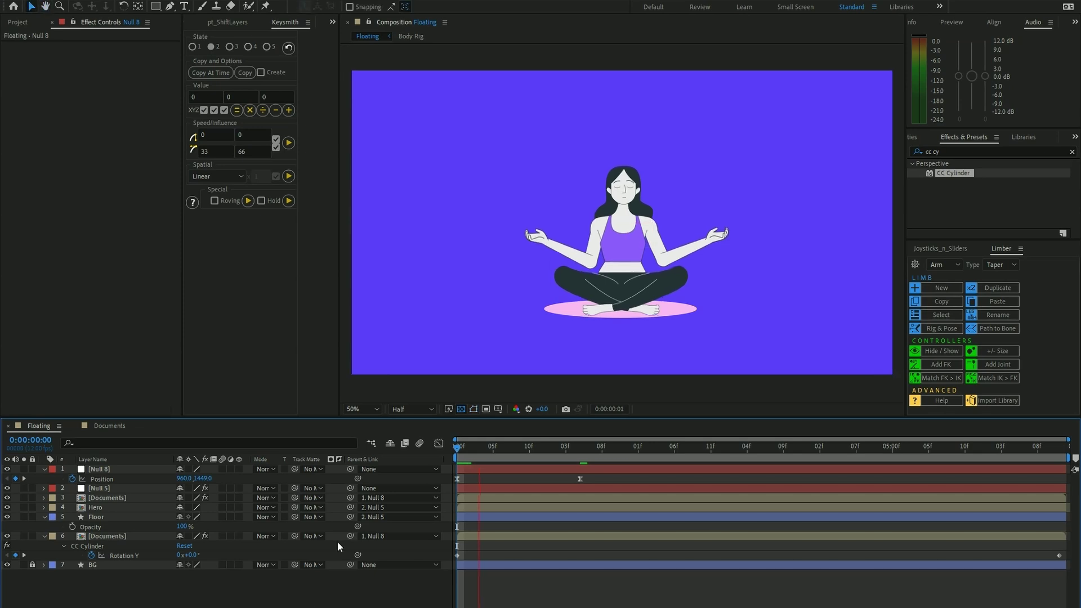